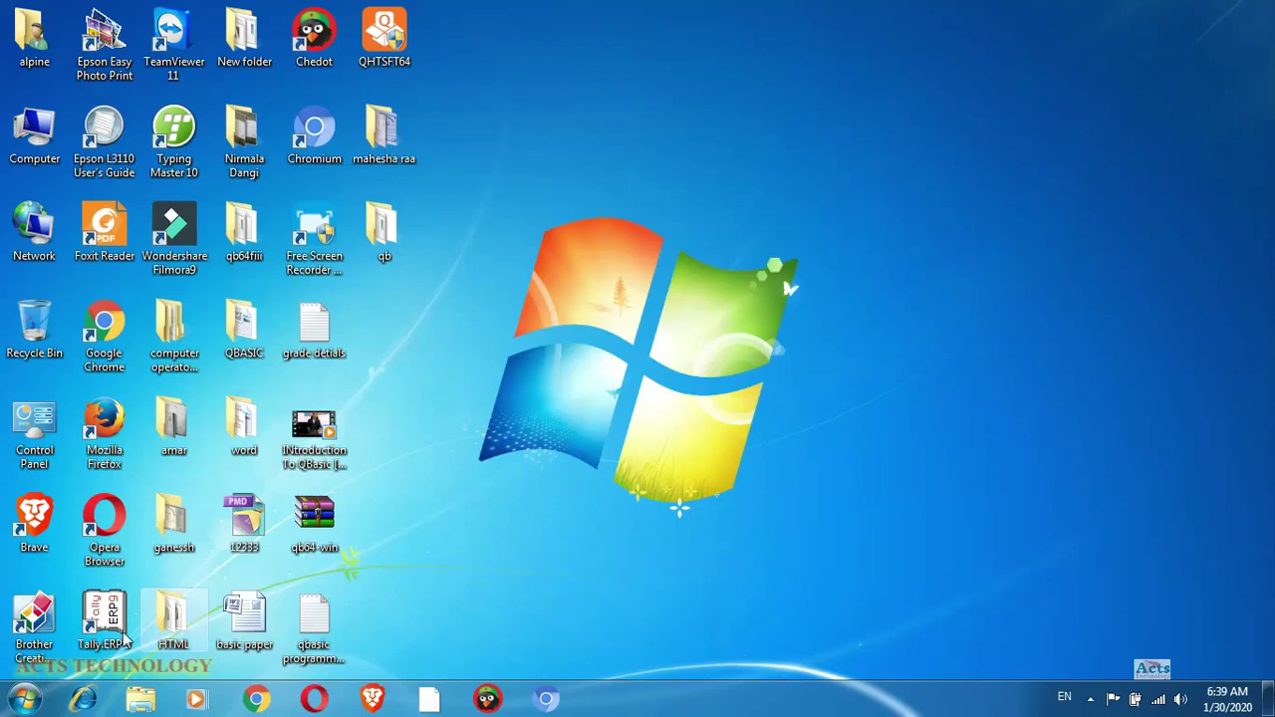
# Step: Launch Excel 2007 with a blank workbook and maximize the Book1 window
pyautogui.click(12, 703)
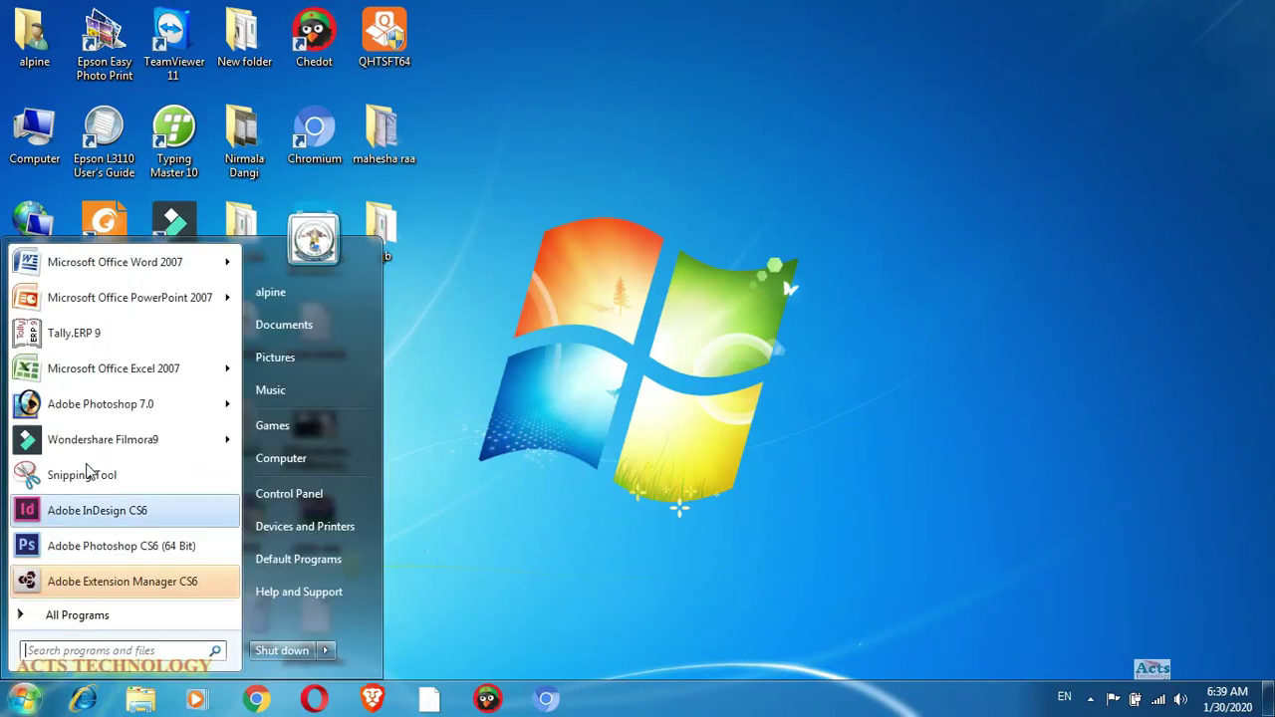
pyautogui.click(124, 371)
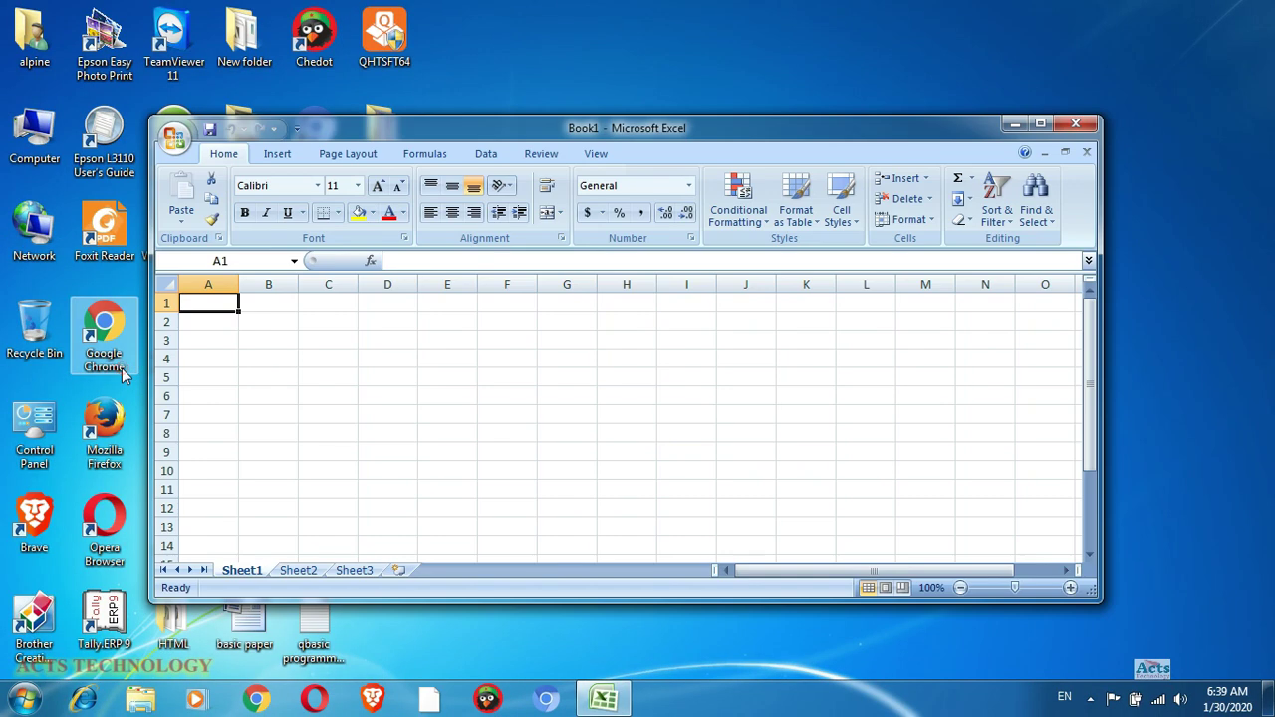
pyautogui.click(1042, 126)
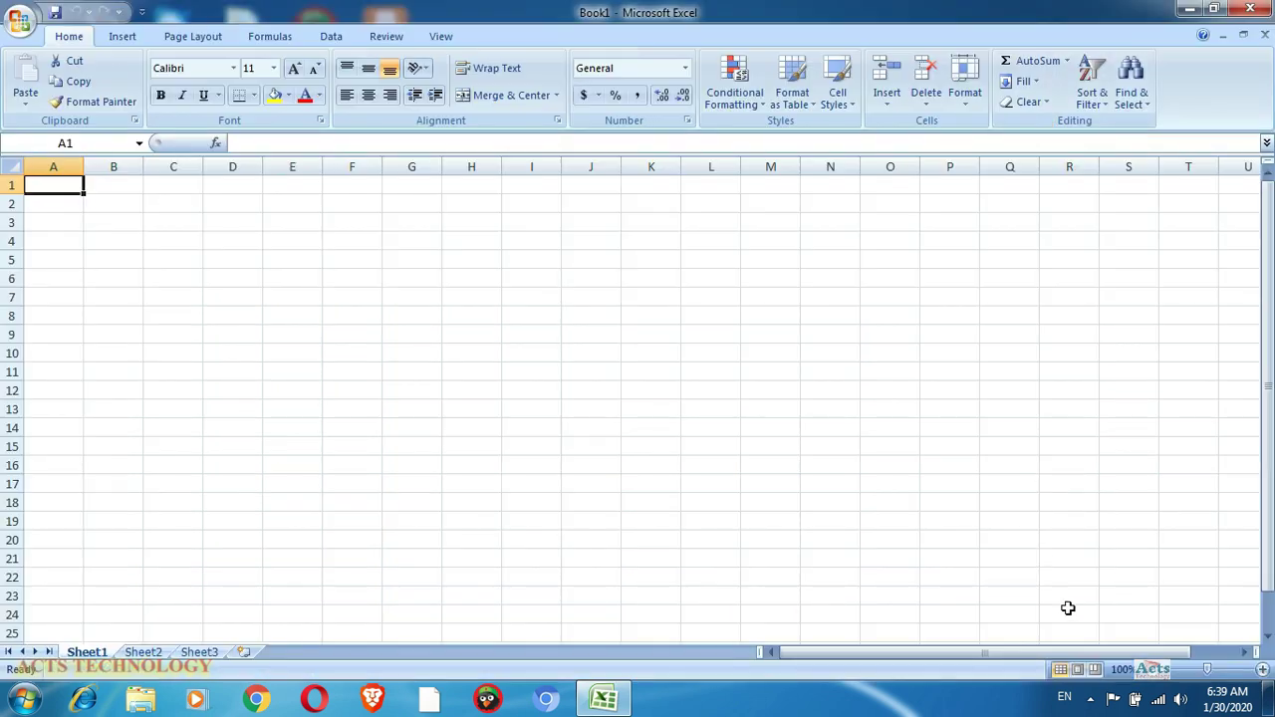
# Step: Zoom in and enter the headings SN in A1 and Name in B1
pyautogui.moveTo(1203, 670); pyautogui.dragTo(1238, 684)
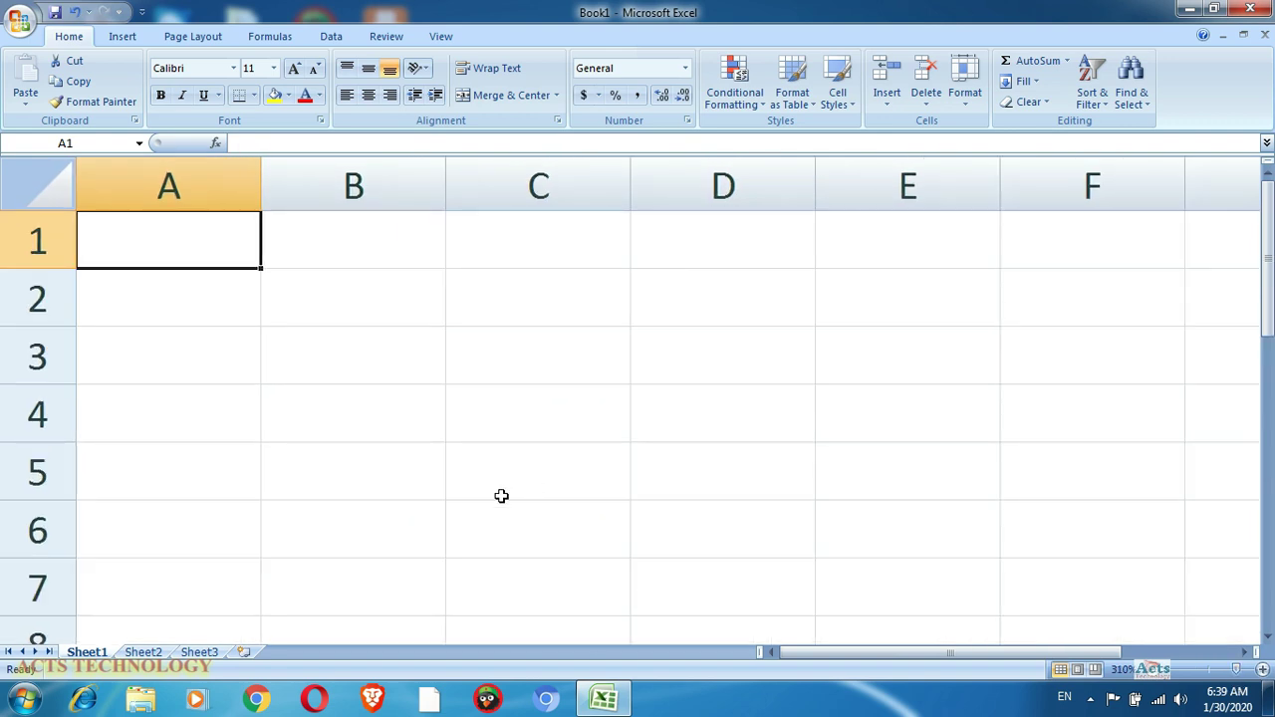
pyautogui.write('sn')
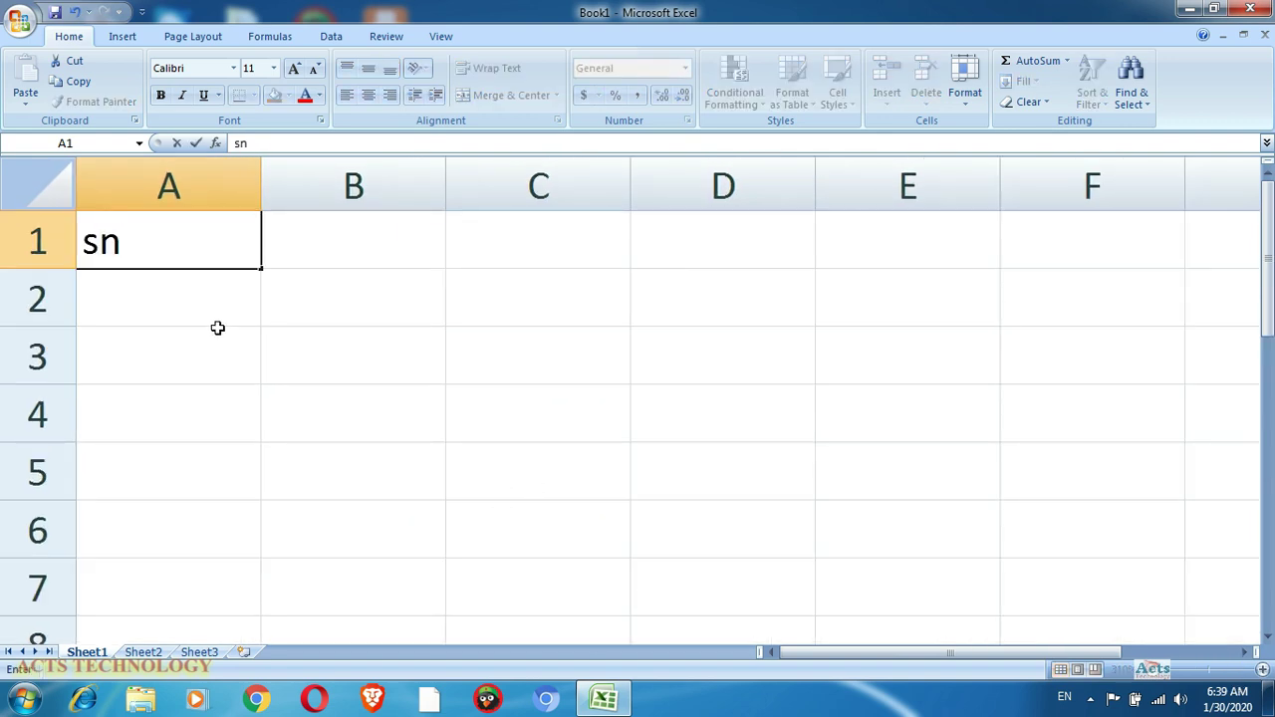
pyautogui.press('BackSpace')
pyautogui.press('BackSpace')
pyautogui.write('SN')
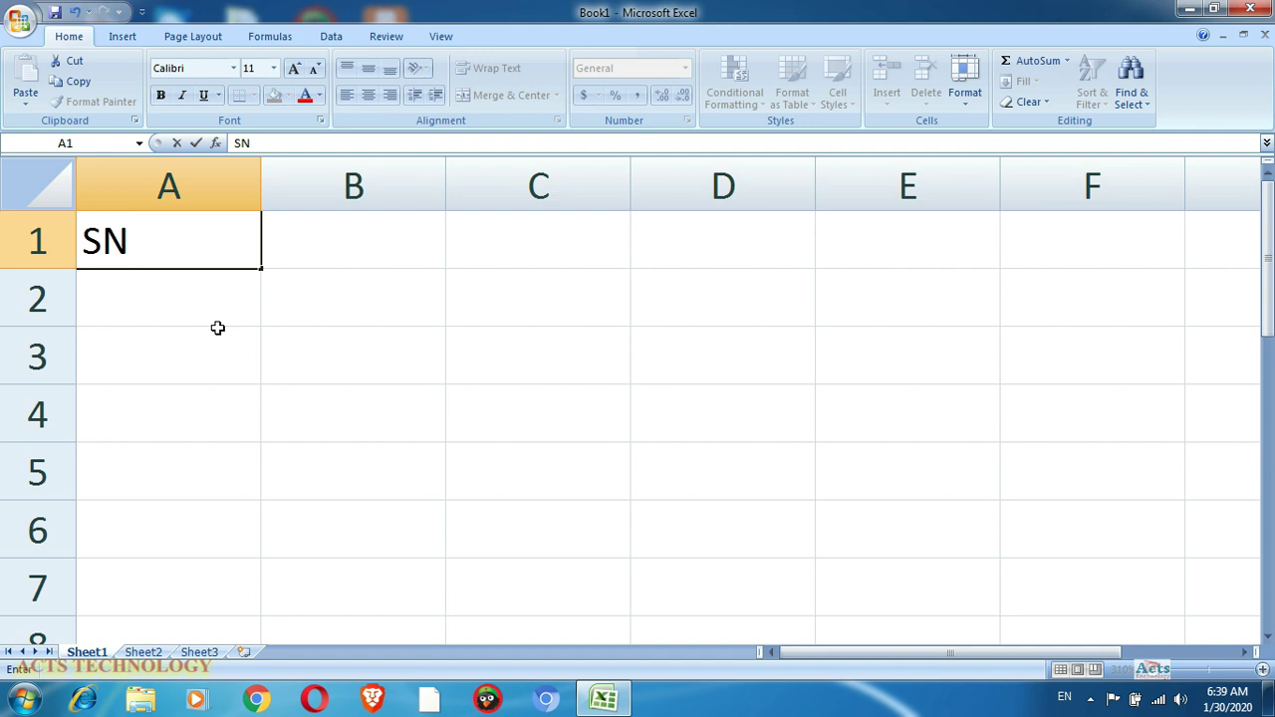
pyautogui.press('Tab')
pyautogui.write('Name')
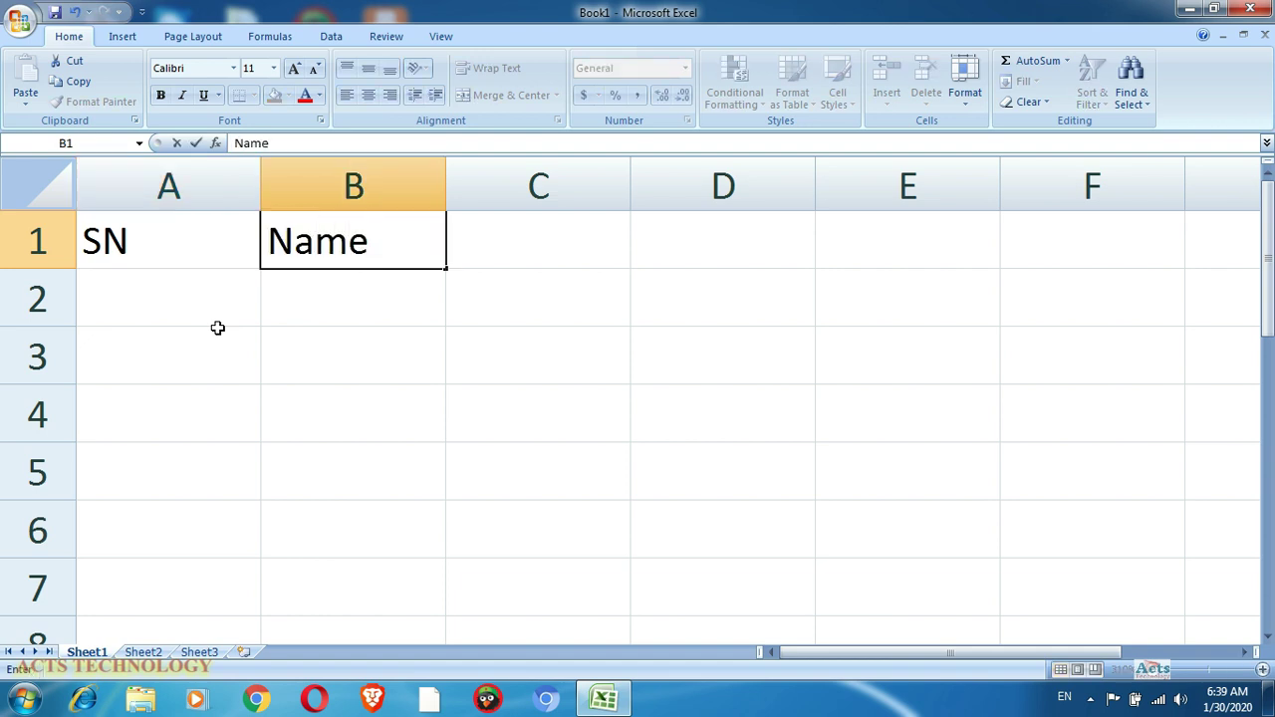
pyautogui.press('Tab')
# Step: Enter 1 in A2 and fill A3:A6 with the series 2 to 5
pyautogui.press('Left')
pyautogui.press('Left')
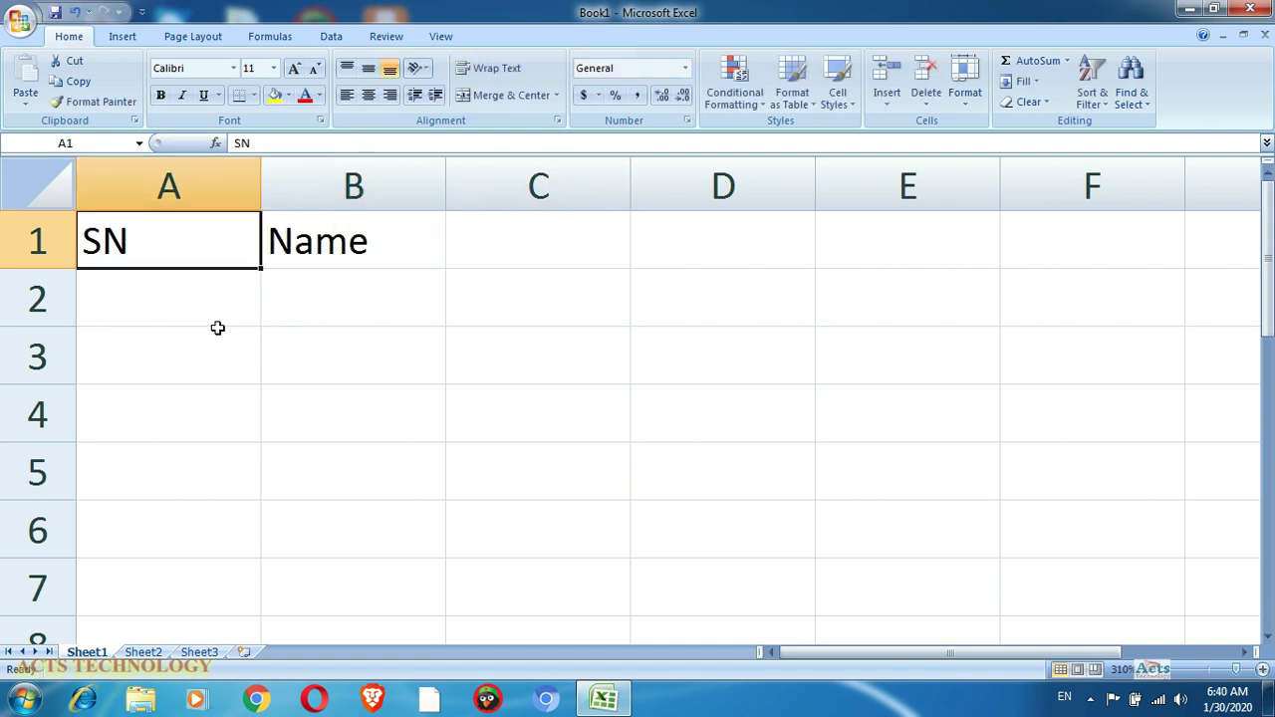
pyautogui.press('Down')
pyautogui.write('1')
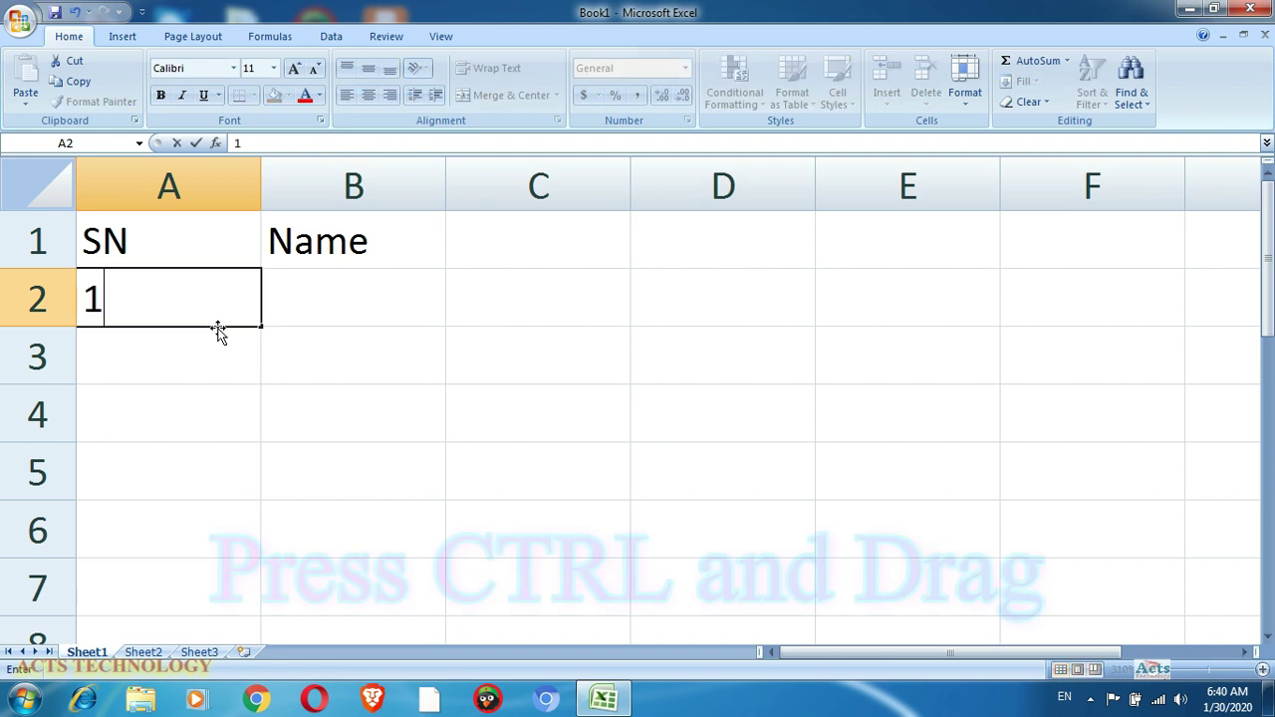
pyautogui.press('Return')
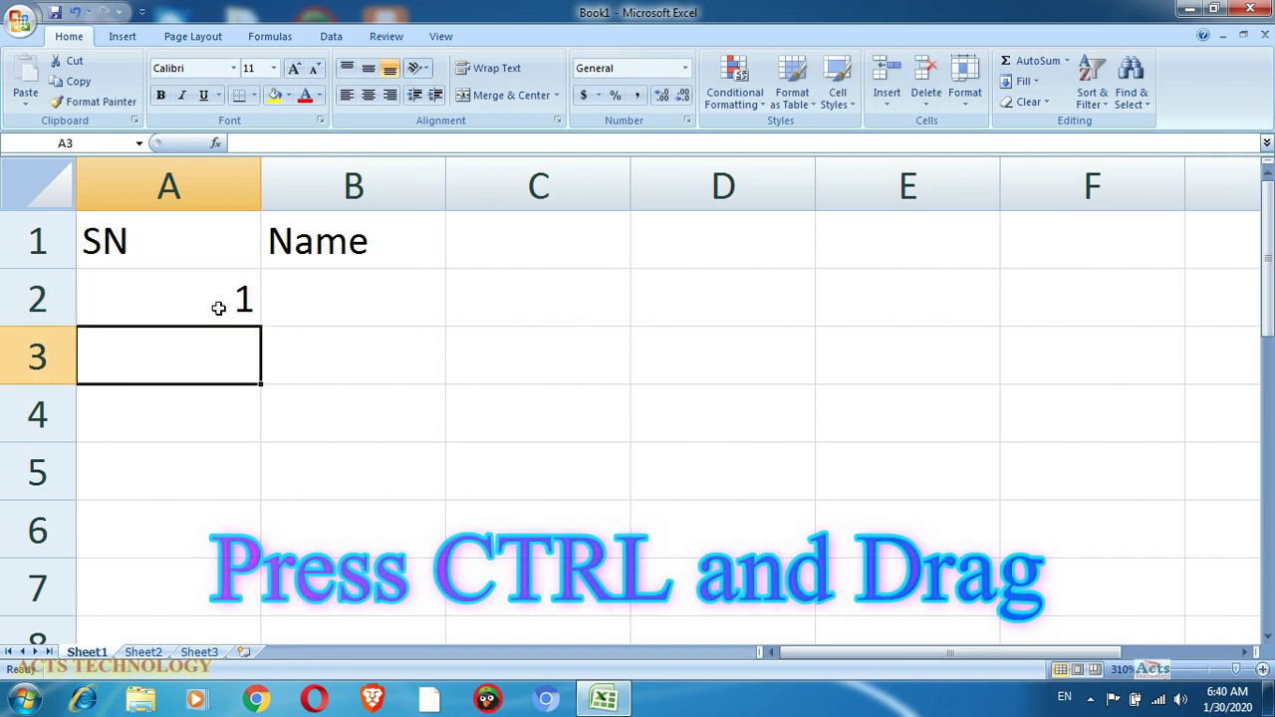
pyautogui.click(216, 305)
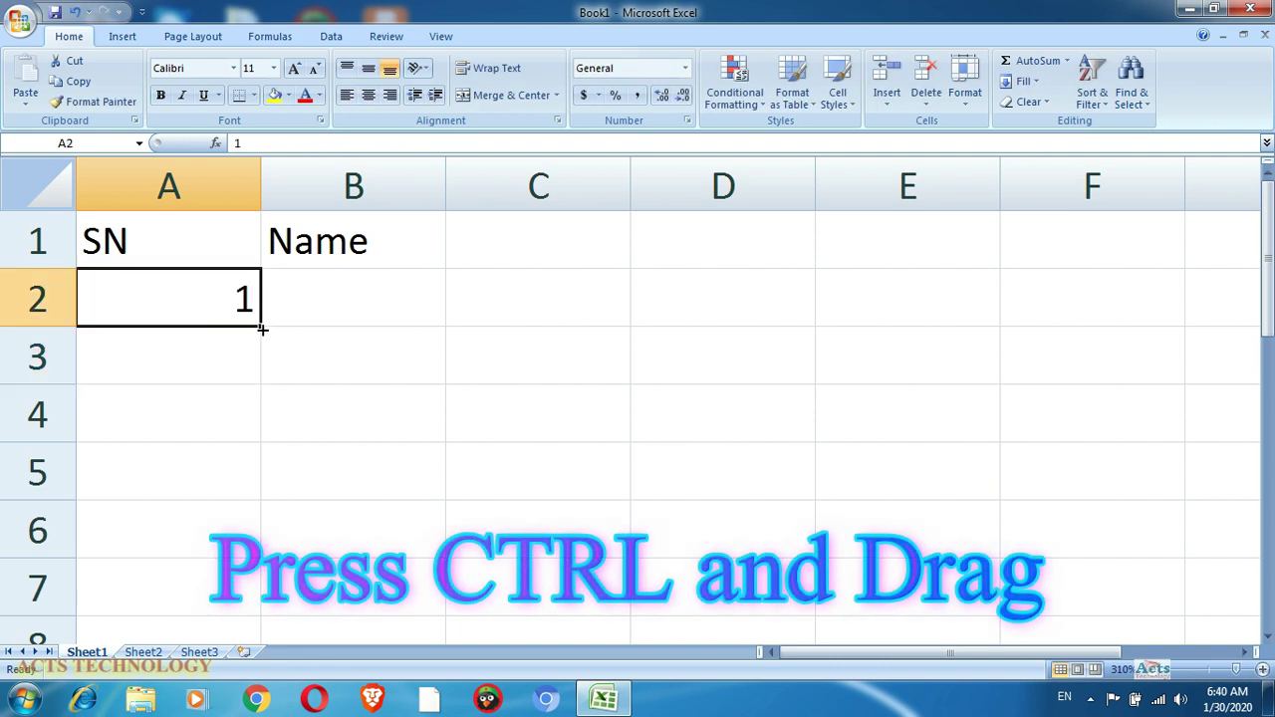
pyautogui.keyDown('ctrl'); pyautogui.moveTo(262, 329); pyautogui.dragTo(267, 536); pyautogui.keyUp('ctrl')
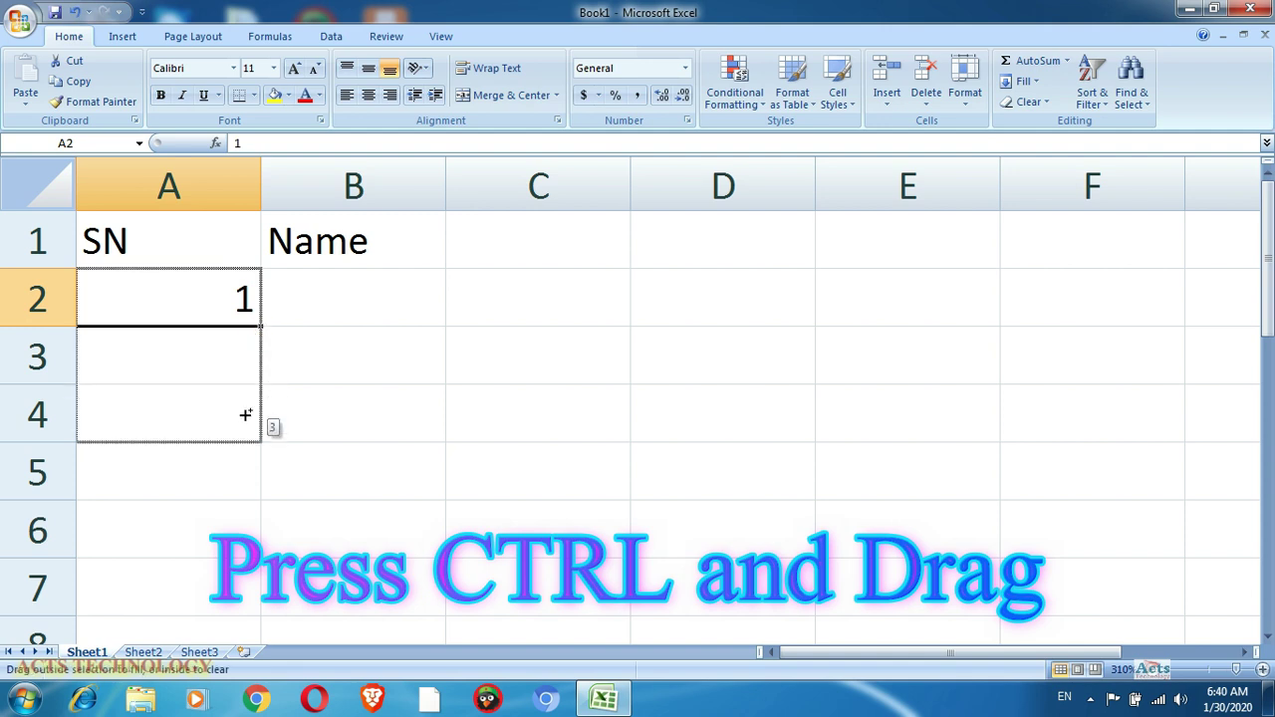
pyautogui.click(337, 306)
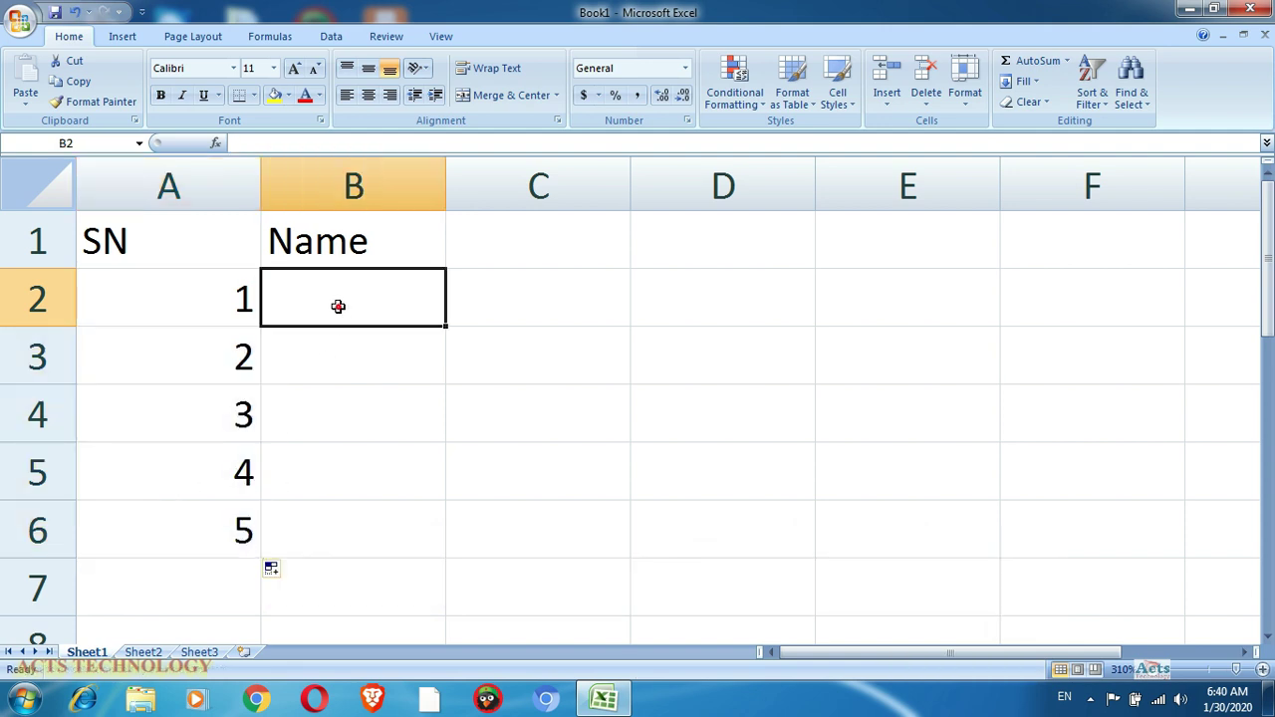
pyautogui.write('Mr. ')
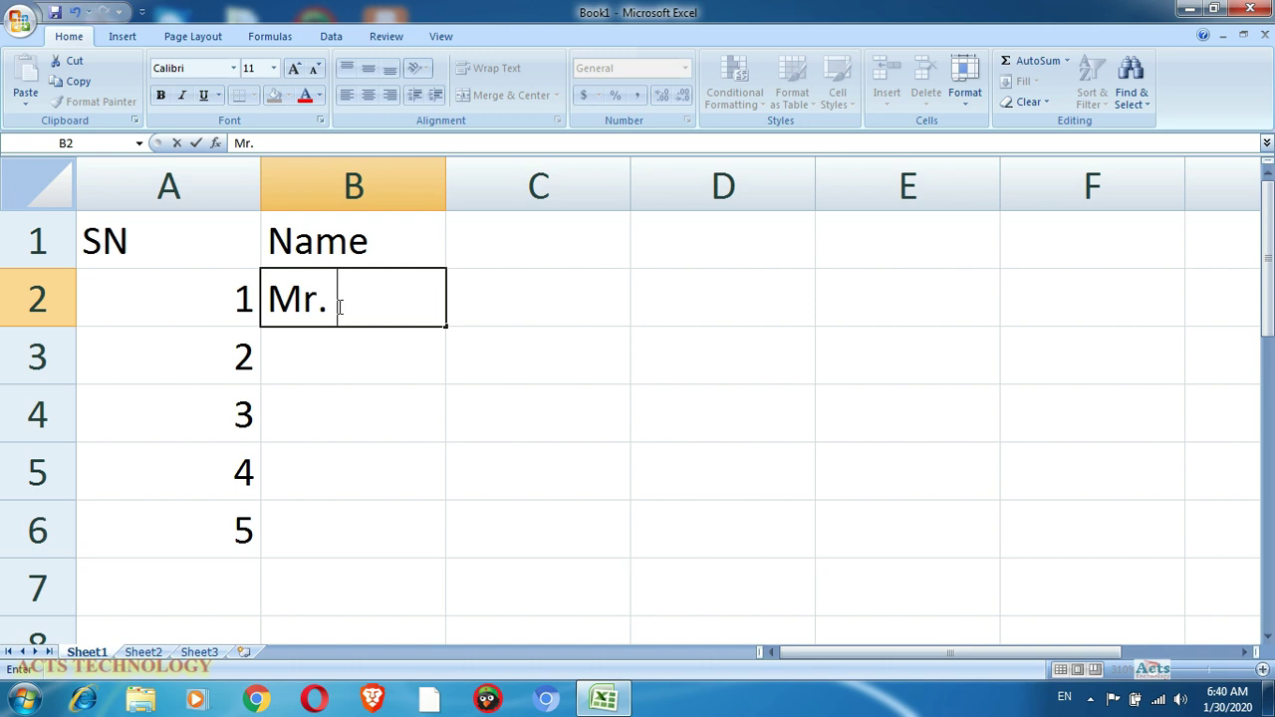
pyautogui.write('Shy')
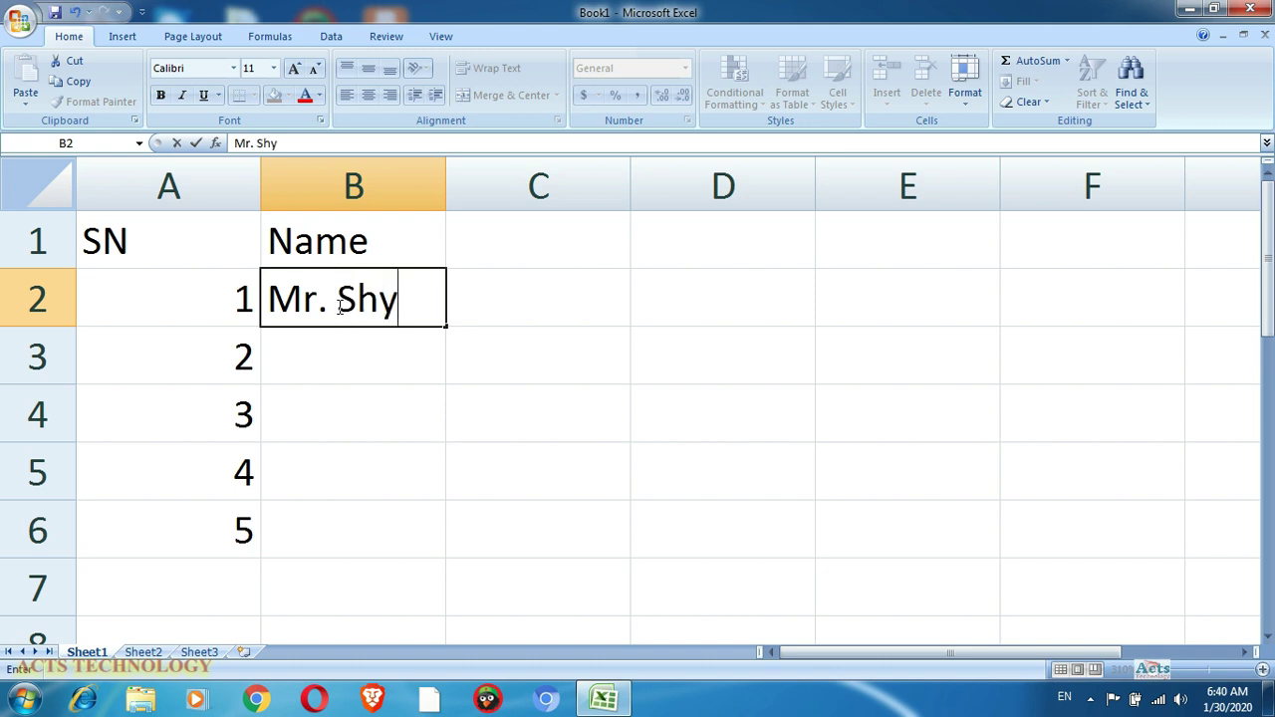
pyautogui.write('am Raj')
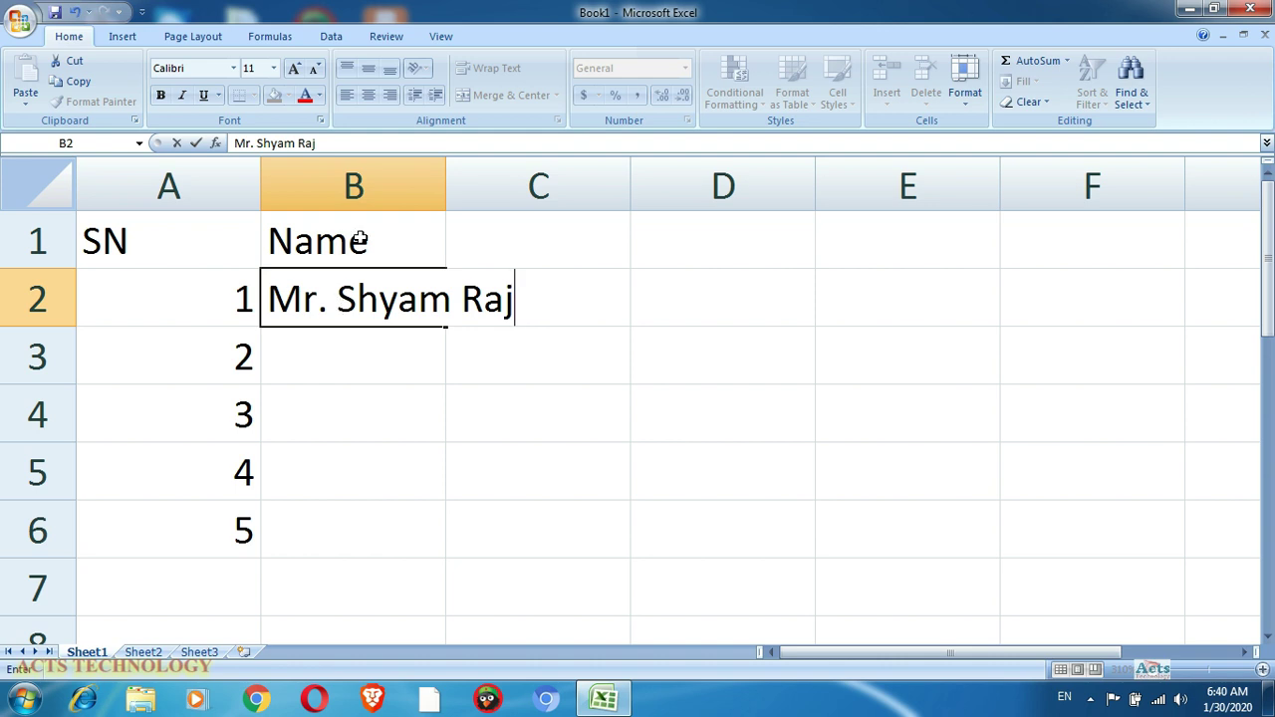
pyautogui.click(428, 350)
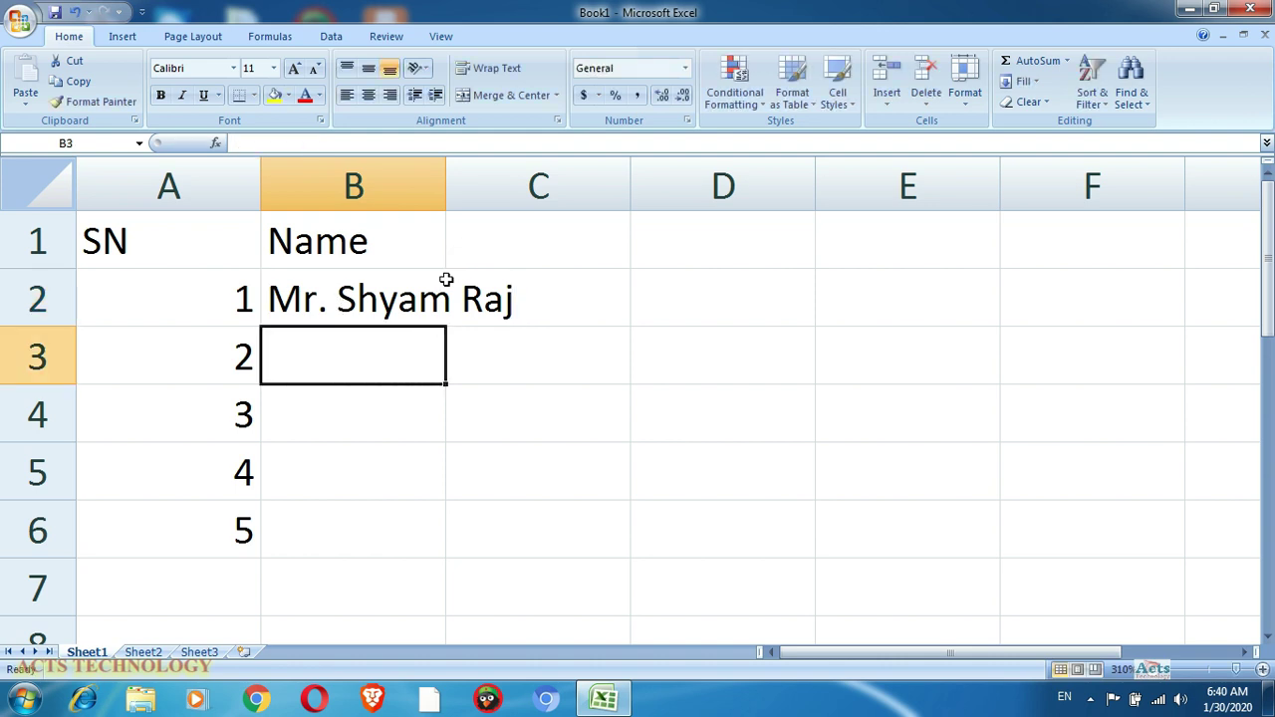
pyautogui.doubleClick(443, 186)
pyautogui.write('MS. Hari')
pyautogui.press('BackSpace')
pyautogui.press('BackSpace')
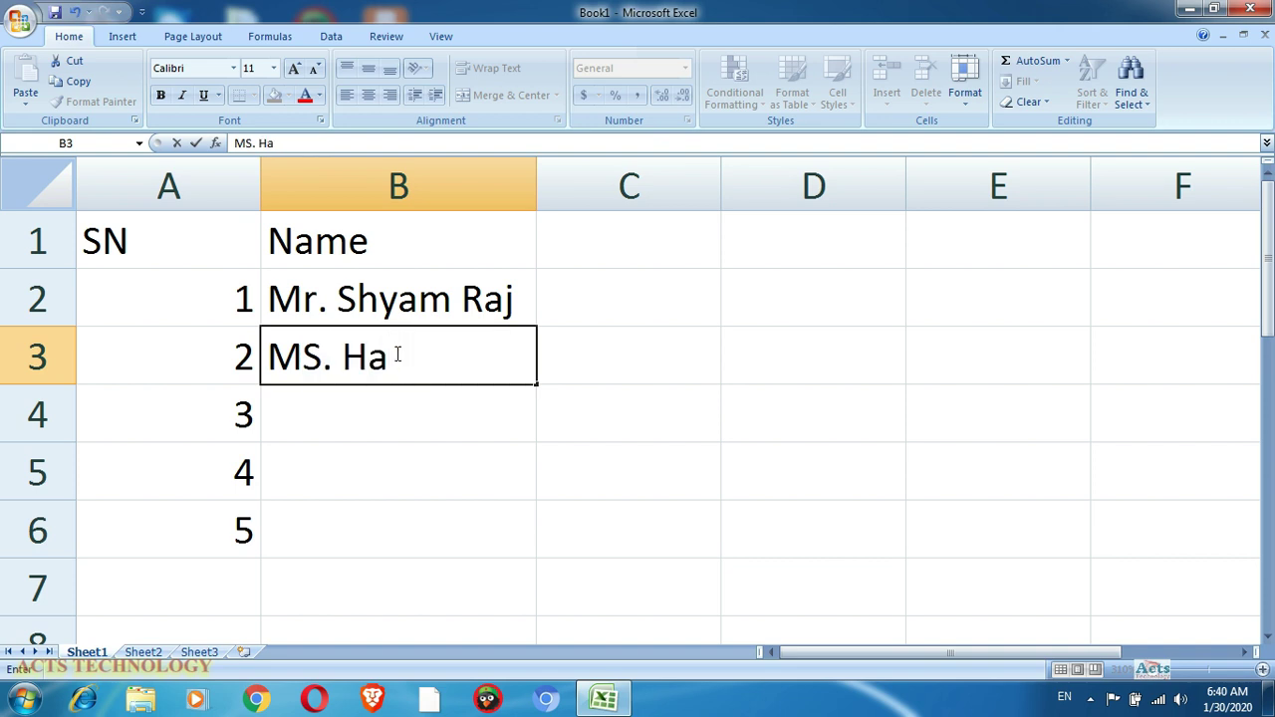
pyautogui.press('BackSpace')
pyautogui.write('ira ')
pyautogui.write('Thapa')
pyautogui.press('Return')
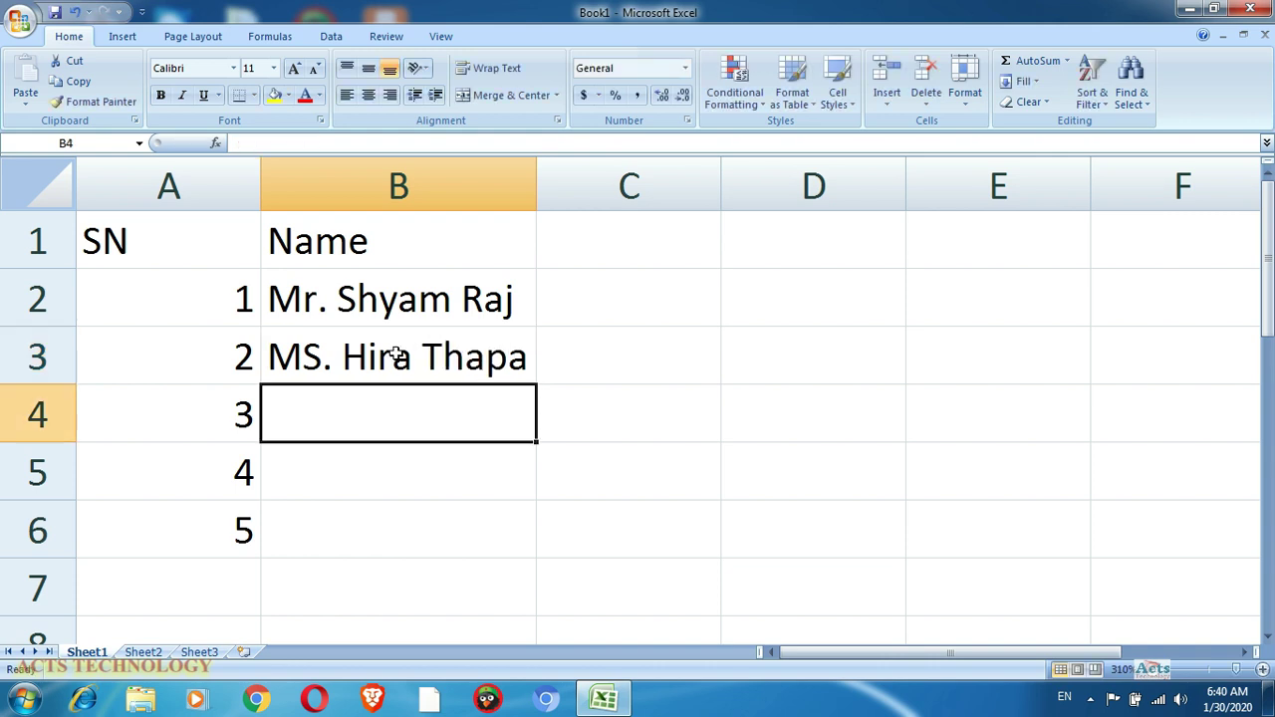
pyautogui.write('MS. ')
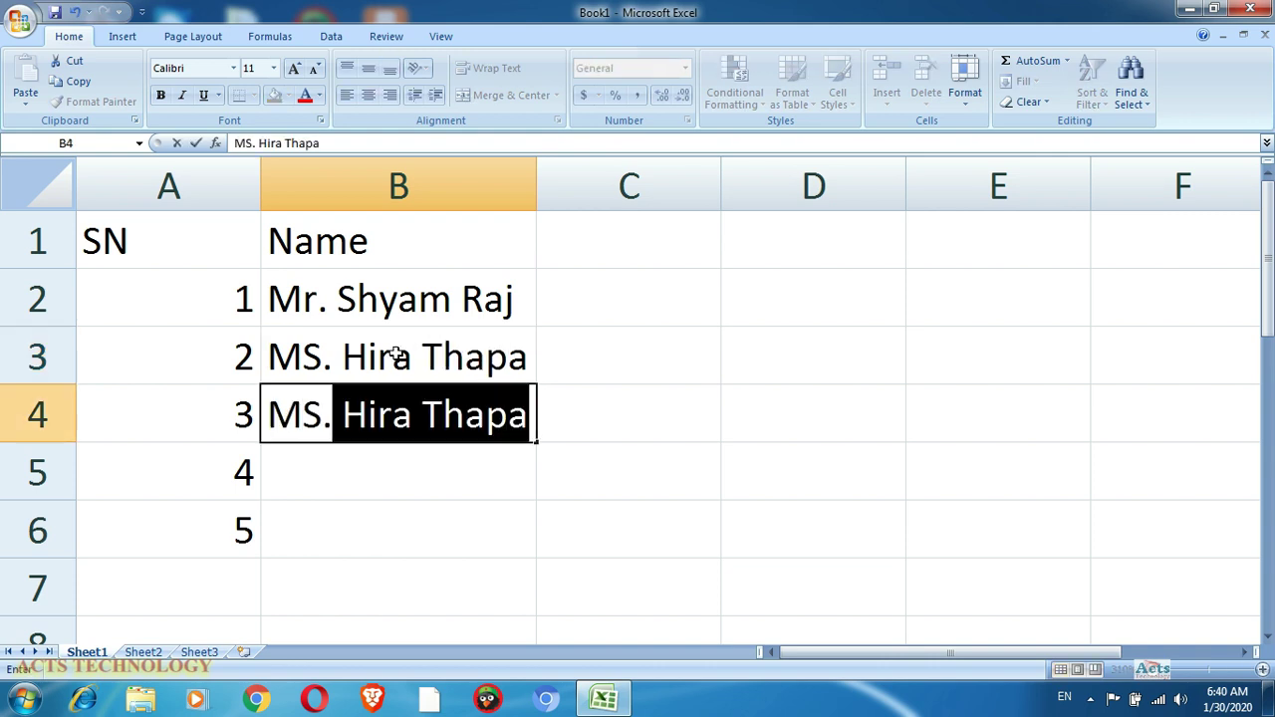
pyautogui.write('Gita ')
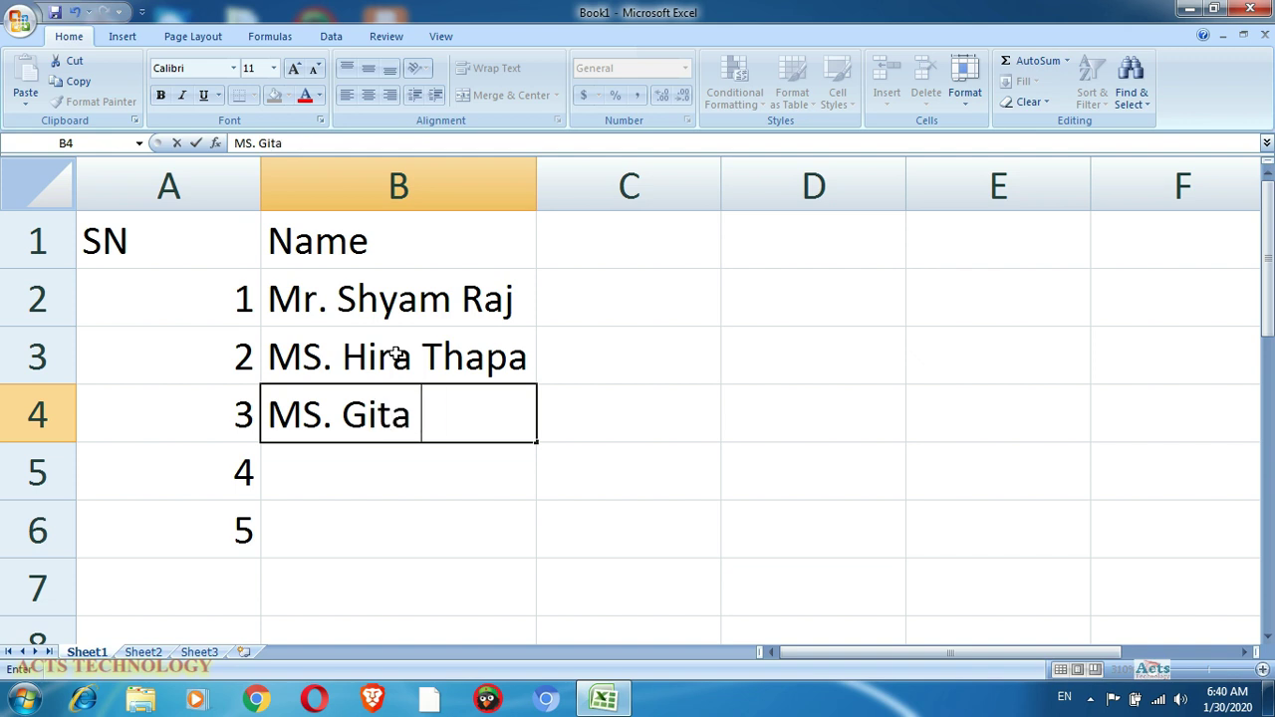
pyautogui.write('Bhatta')
pyautogui.press('Return')
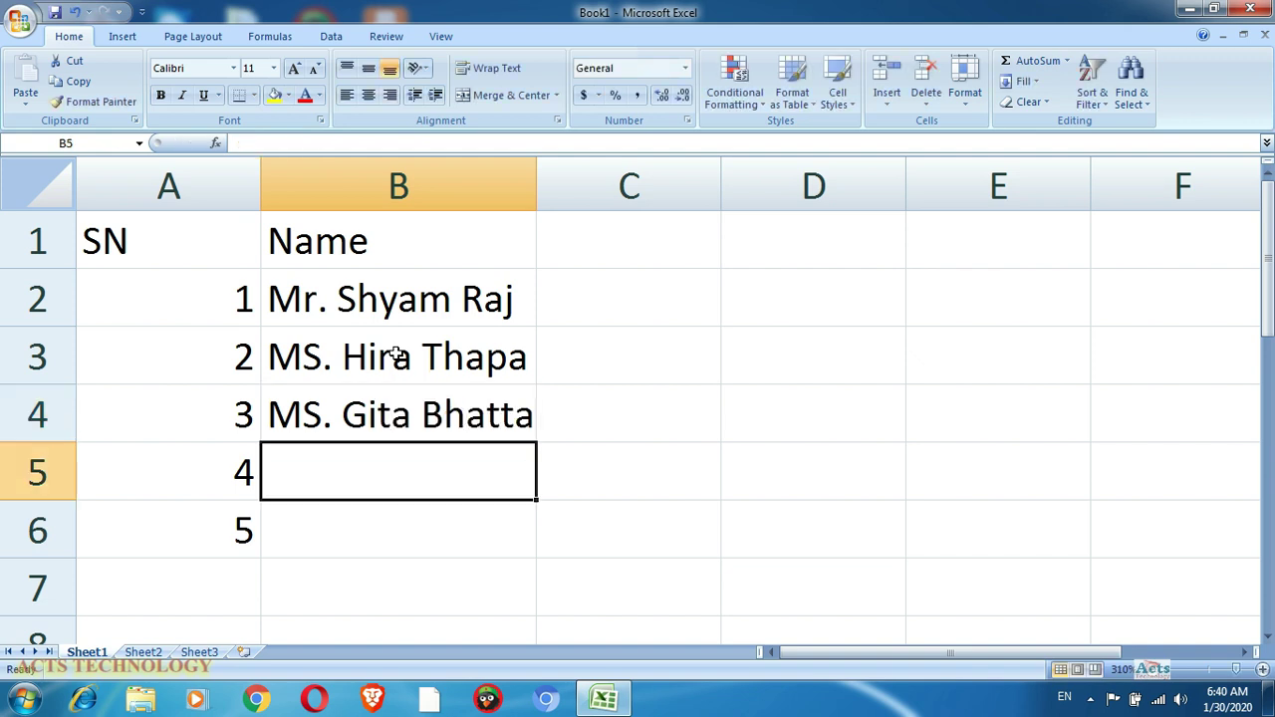
pyautogui.write('Mr.')
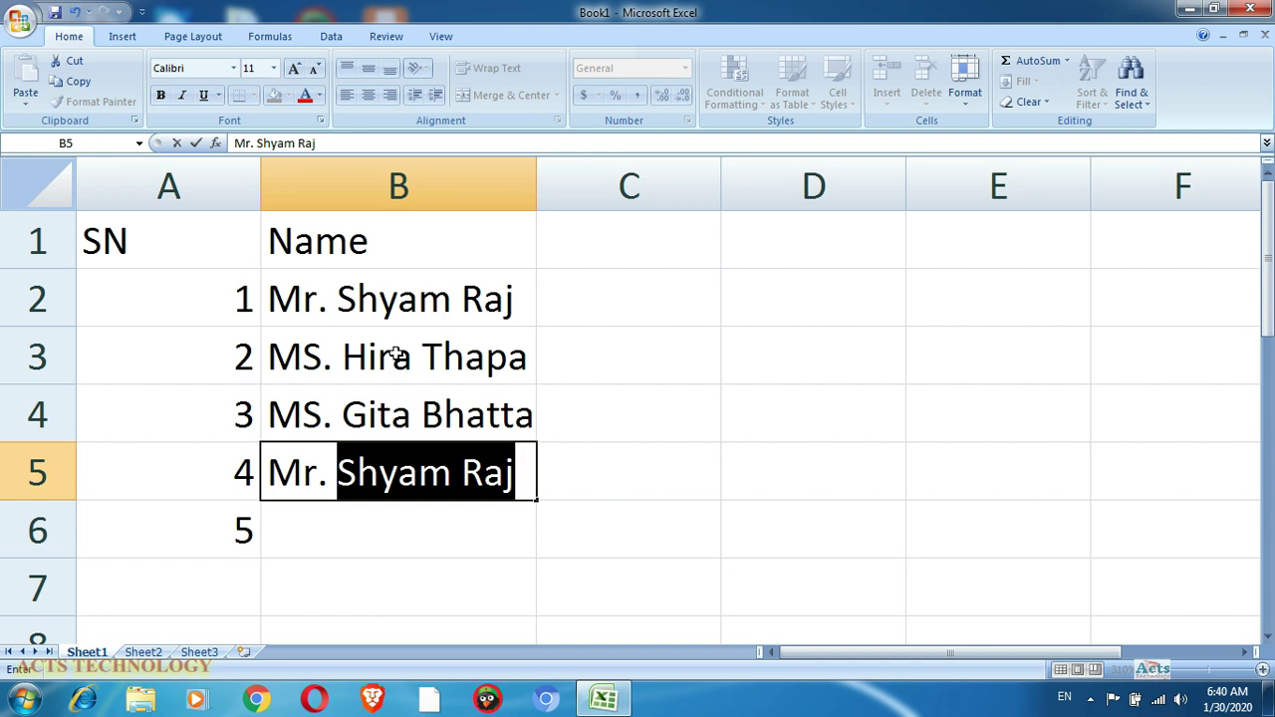
pyautogui.write('Nirmala Rai')
pyautogui.press('Return')
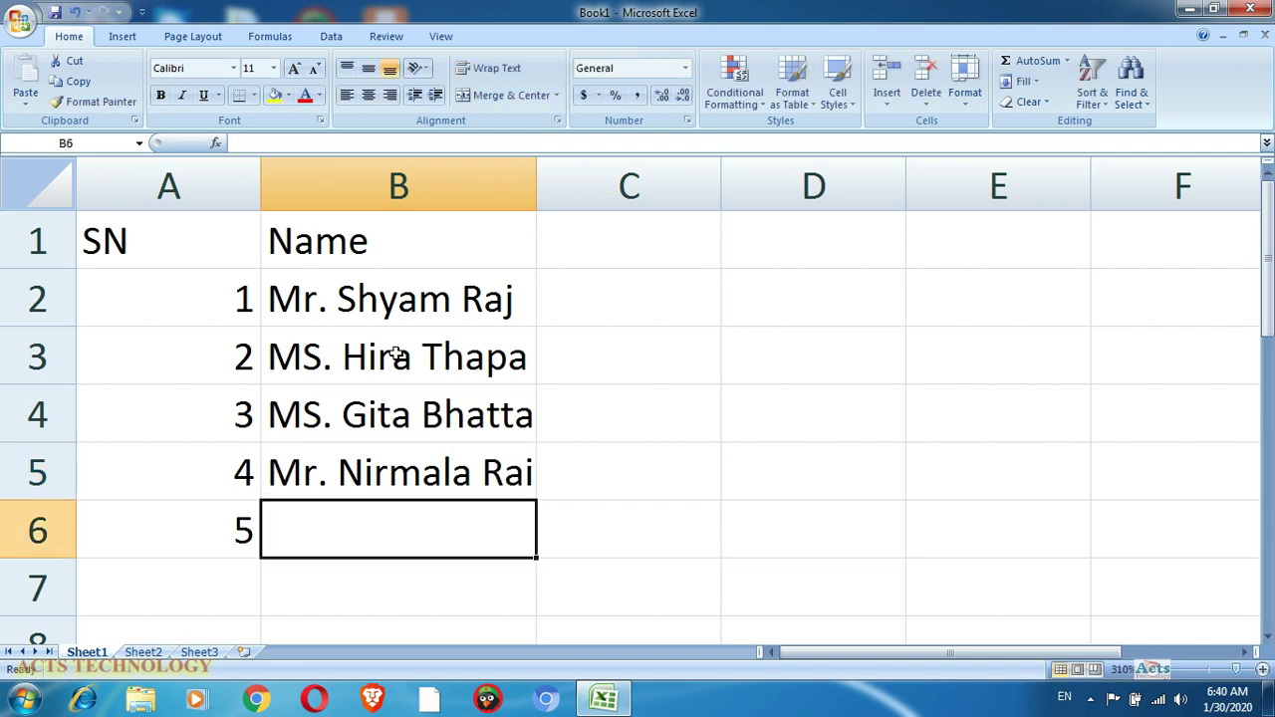
pyautogui.write('Mrs. ')
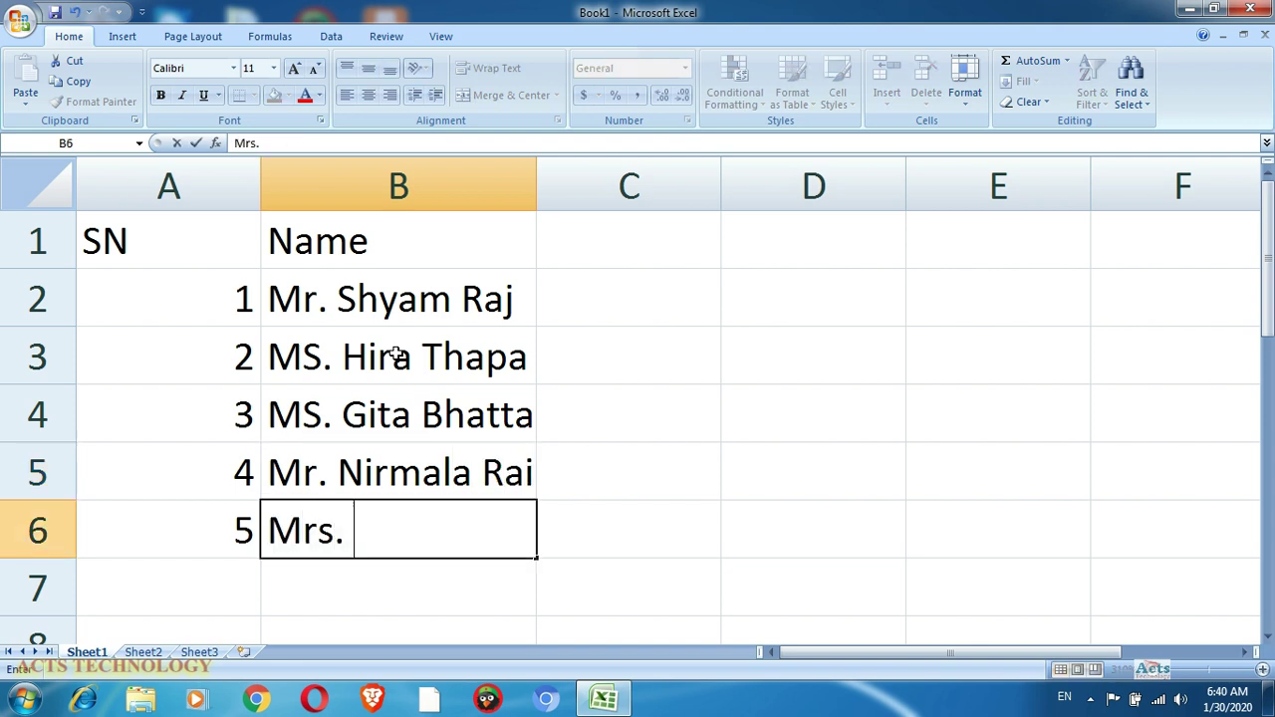
pyautogui.write('Nita ')
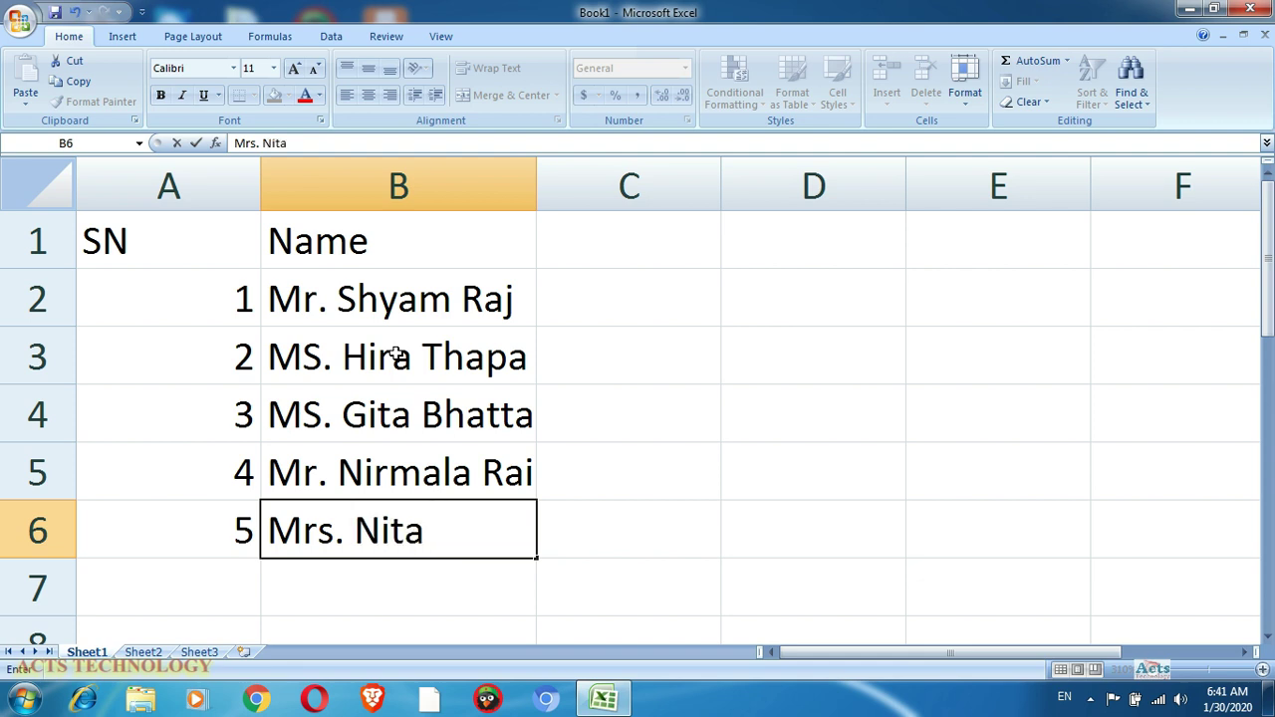
pyautogui.write('Sharam')
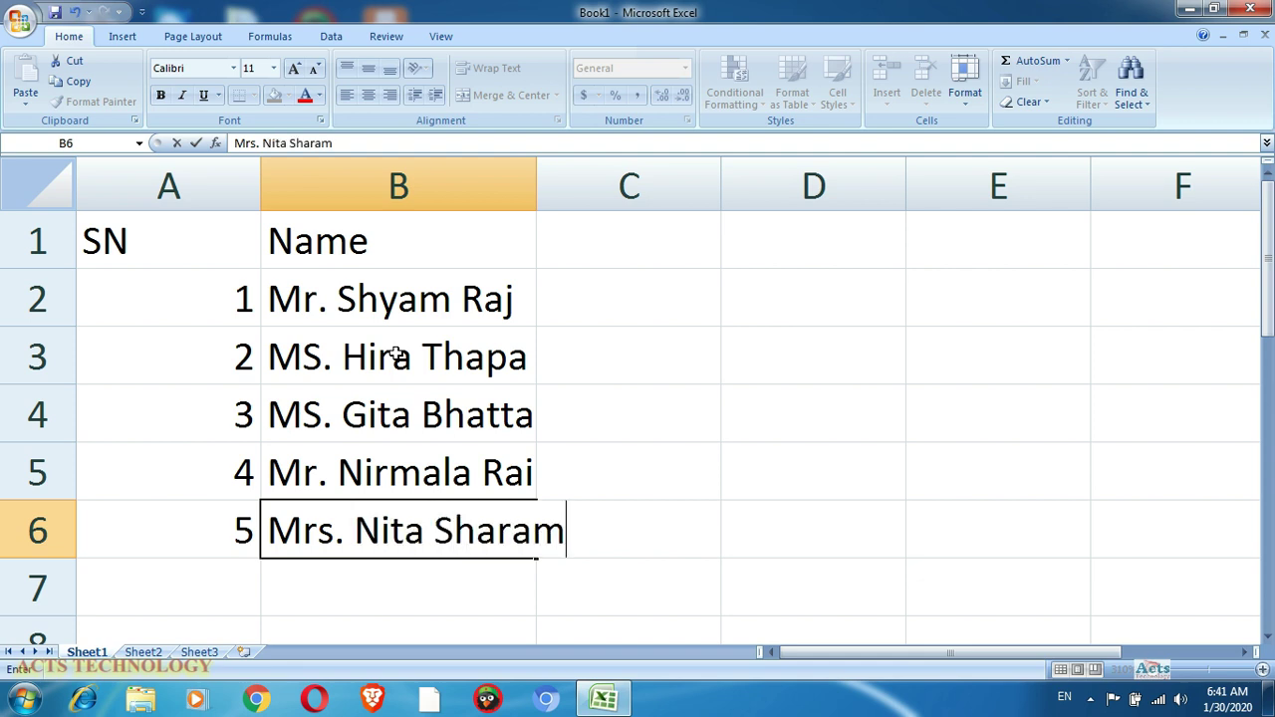
pyautogui.press('BackSpace')
pyautogui.press('BackSpace')
pyautogui.write('ma')
pyautogui.press('Tab')
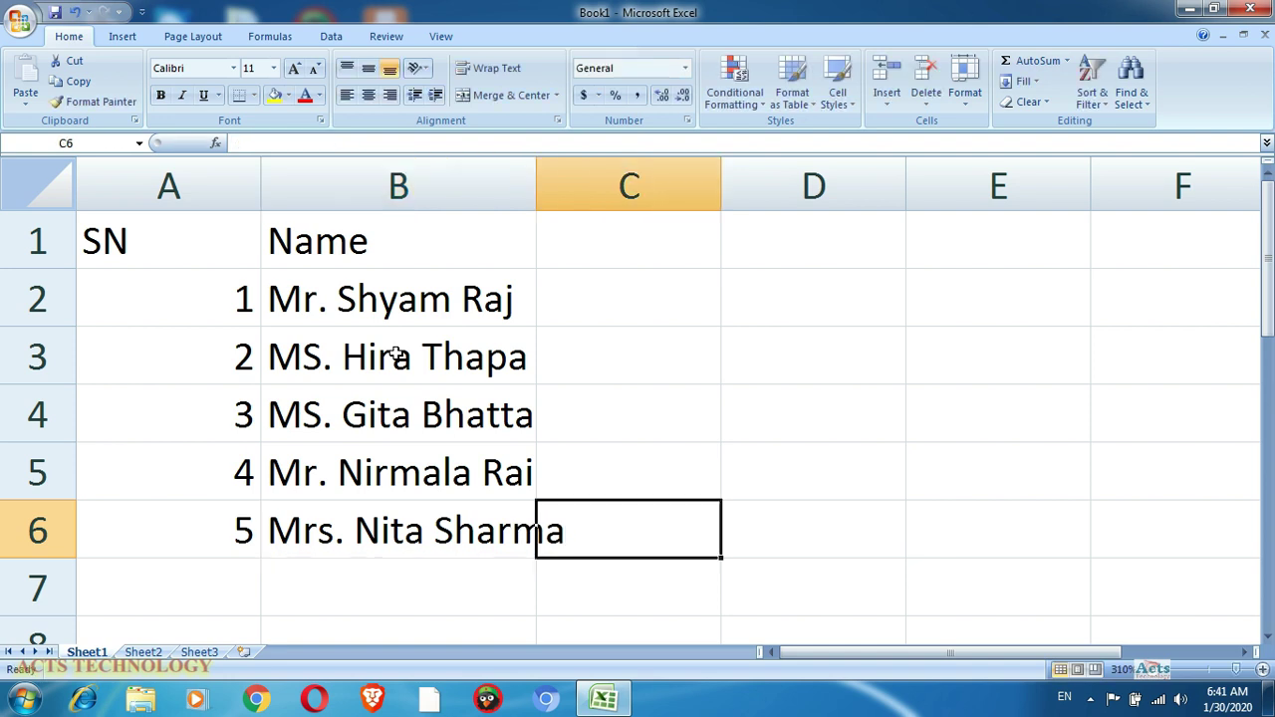
pyautogui.doubleClick(536, 181)
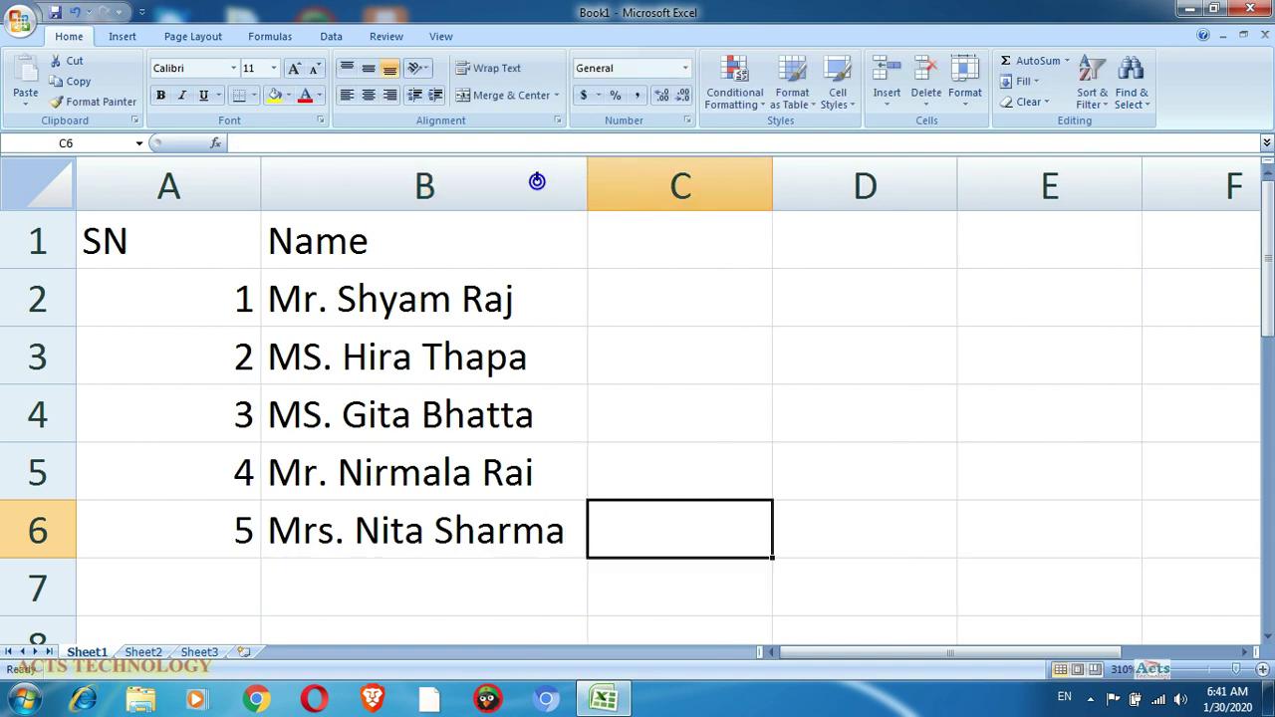
# Step: Narrow the SN column A to fit its serial numbers
pyautogui.click(664, 257)
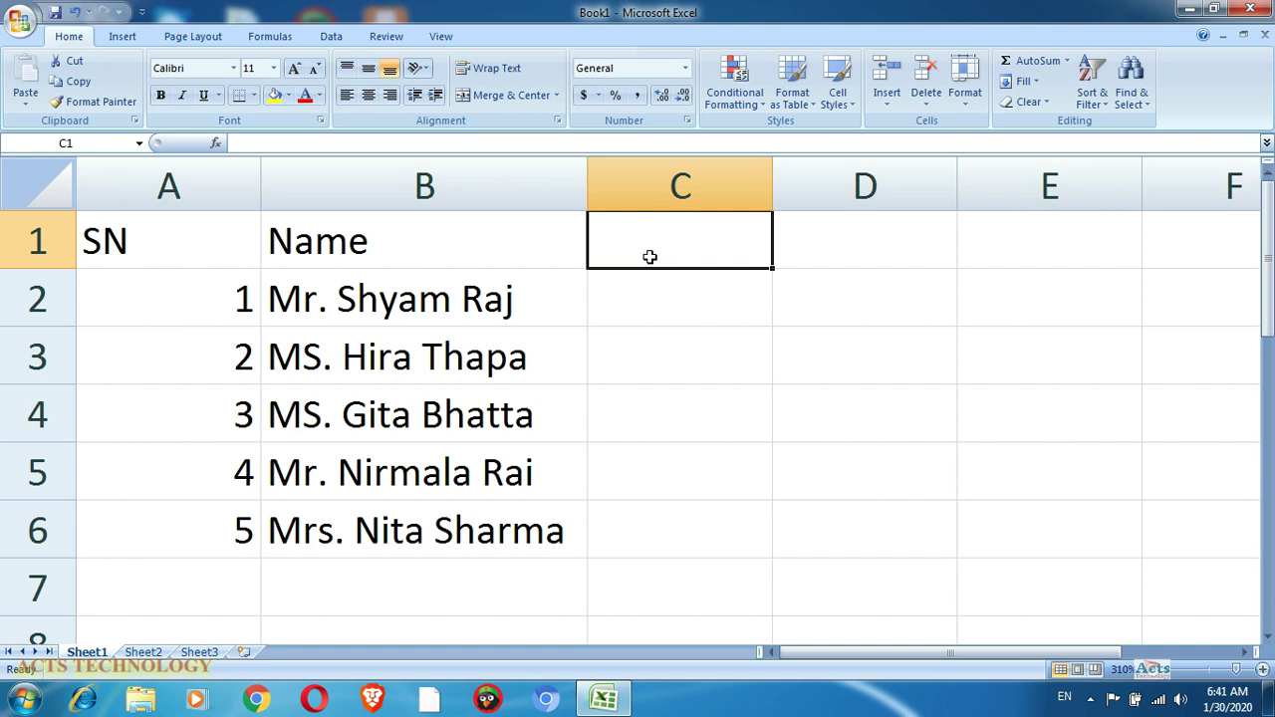
pyautogui.click(489, 311)
pyautogui.click(609, 315)
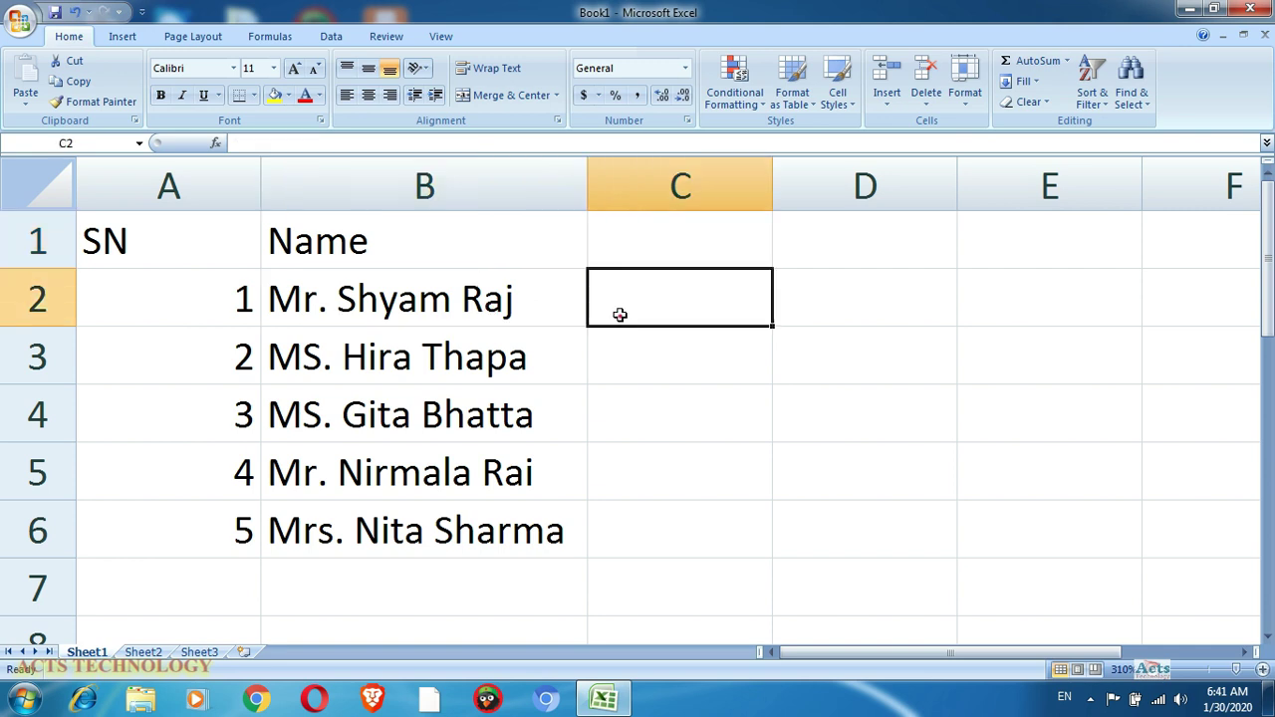
pyautogui.moveTo(261, 198); pyautogui.dragTo(141, 196)
# Step: Type the heading 'Remov salutations' in C1 and autofit column C to it
pyautogui.click(555, 234)
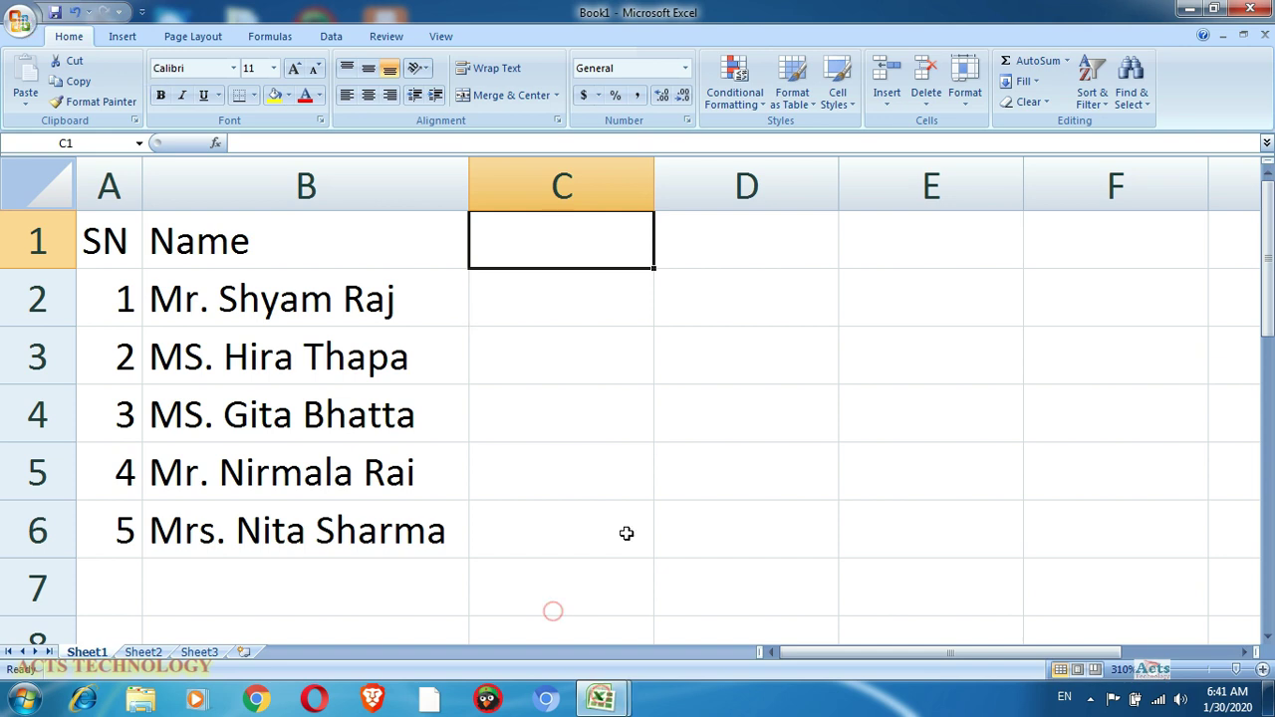
pyautogui.write('Remo')
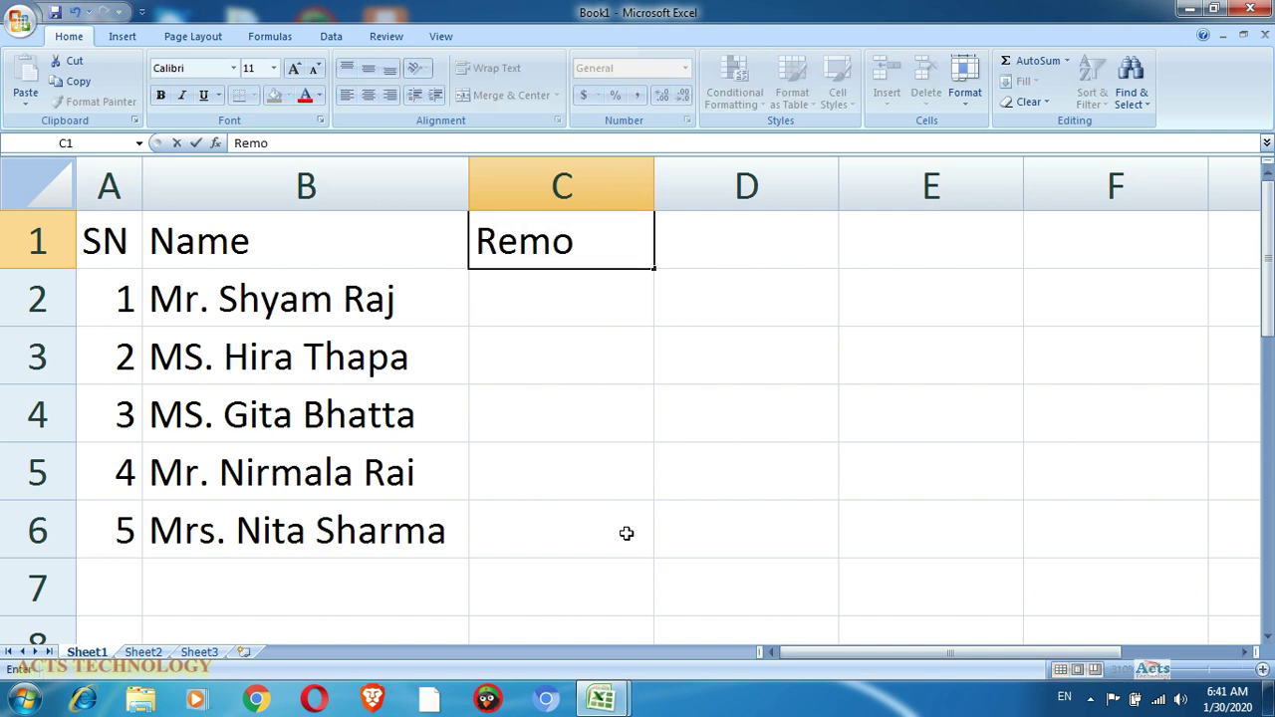
pyautogui.write('v salutations')
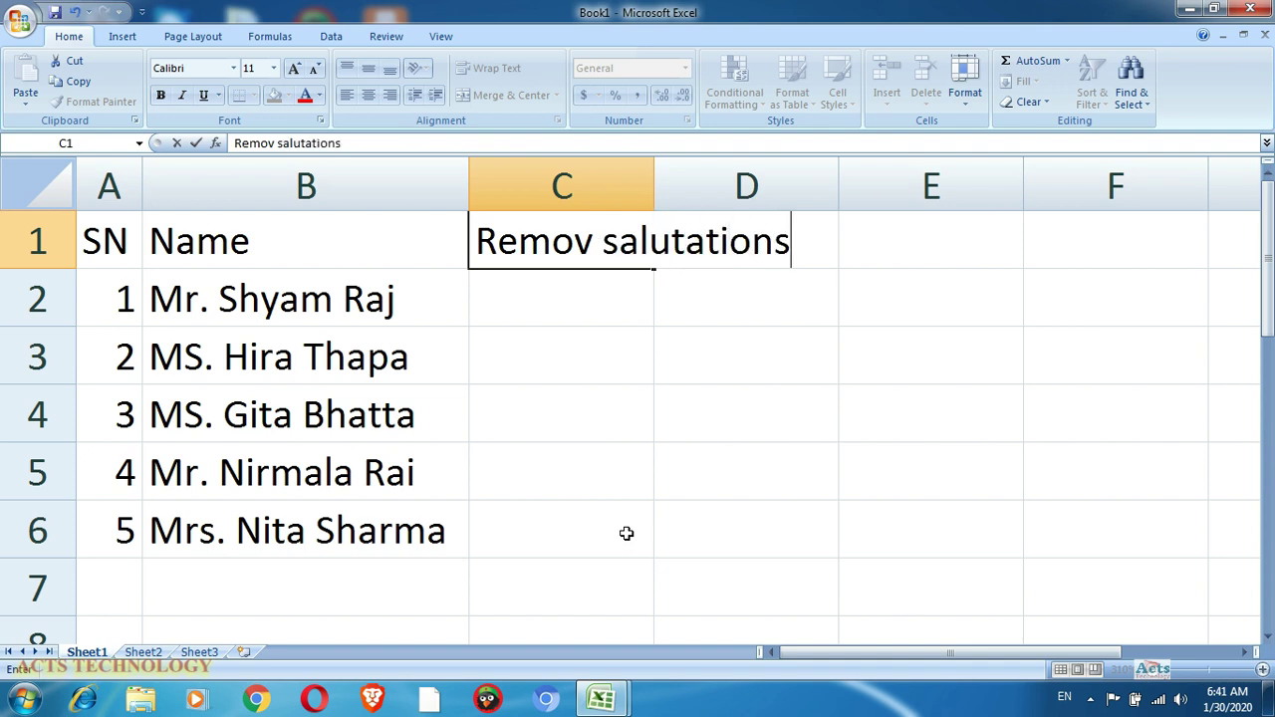
pyautogui.click(700, 422)
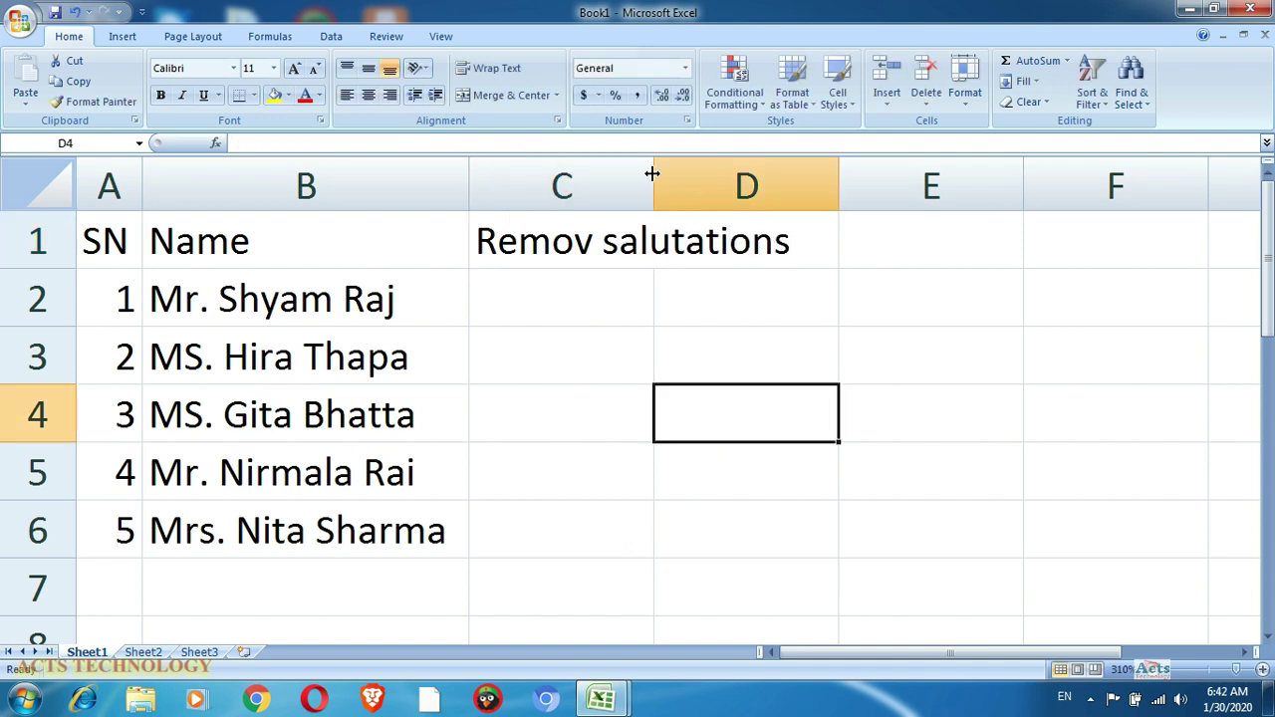
pyautogui.doubleClick(653, 178)
pyautogui.click(614, 305)
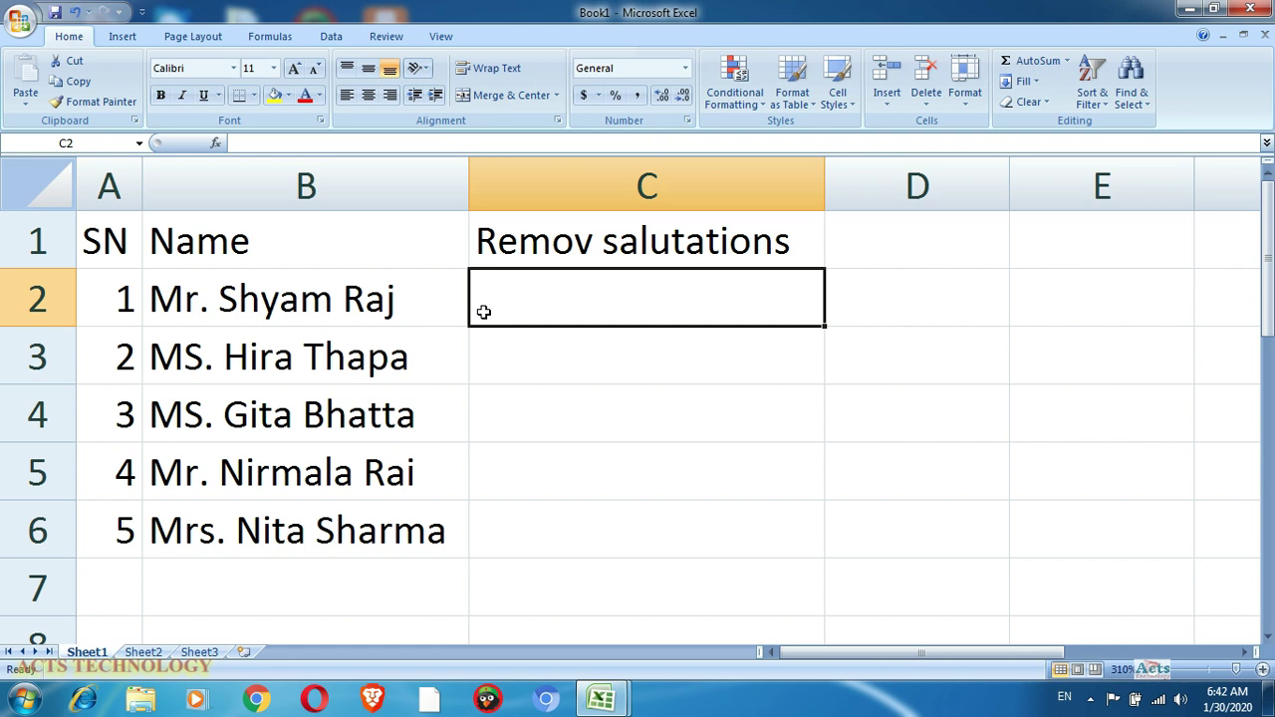
pyautogui.write('=')
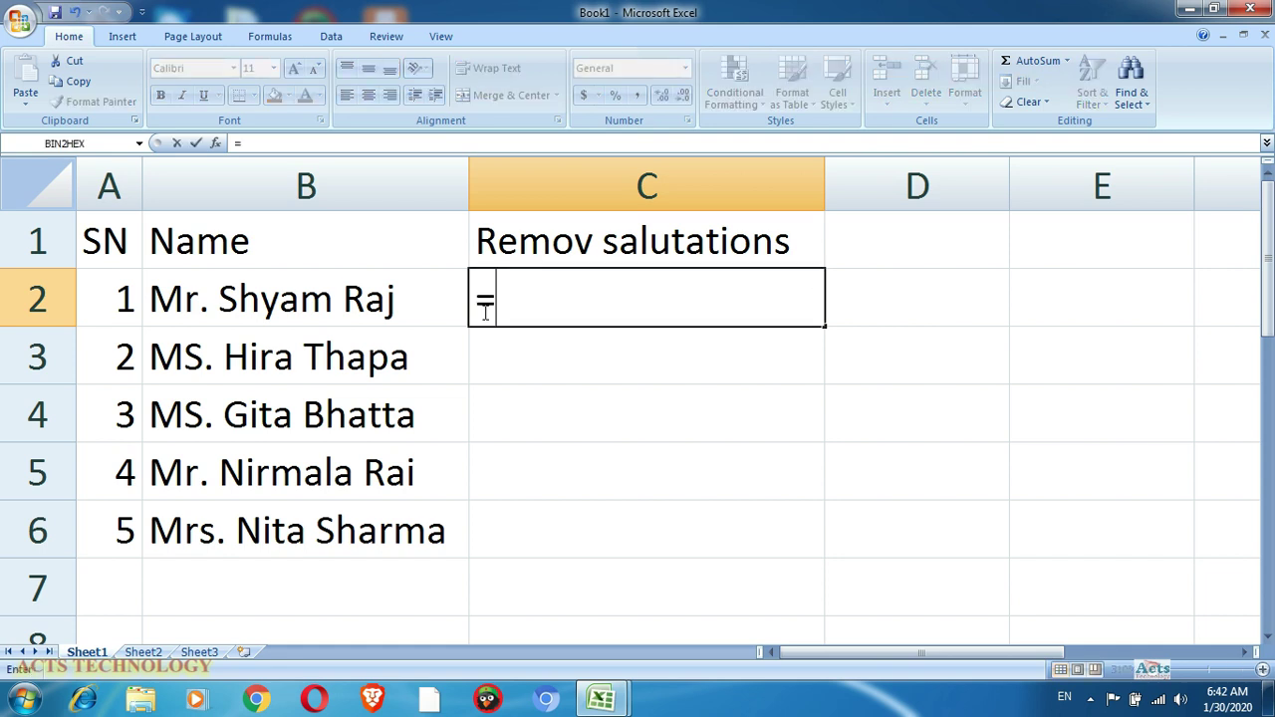
pyautogui.write('right')
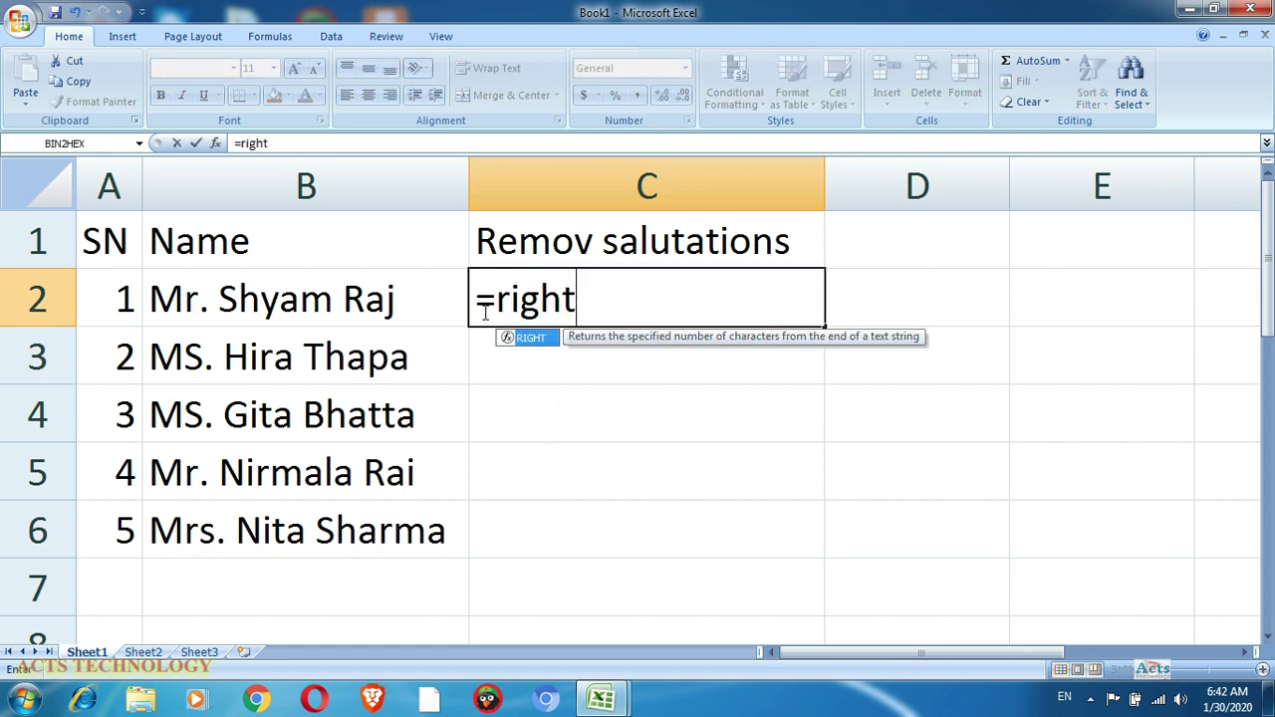
pyautogui.write('(')
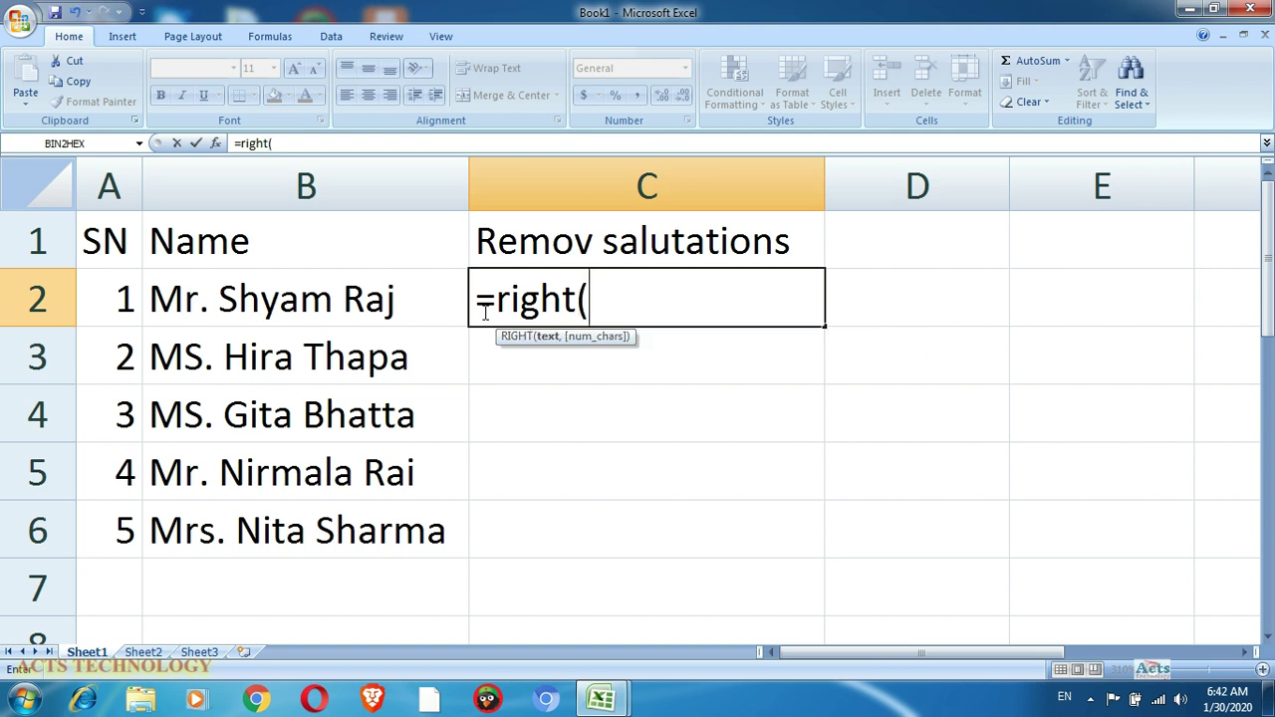
pyautogui.click(335, 301)
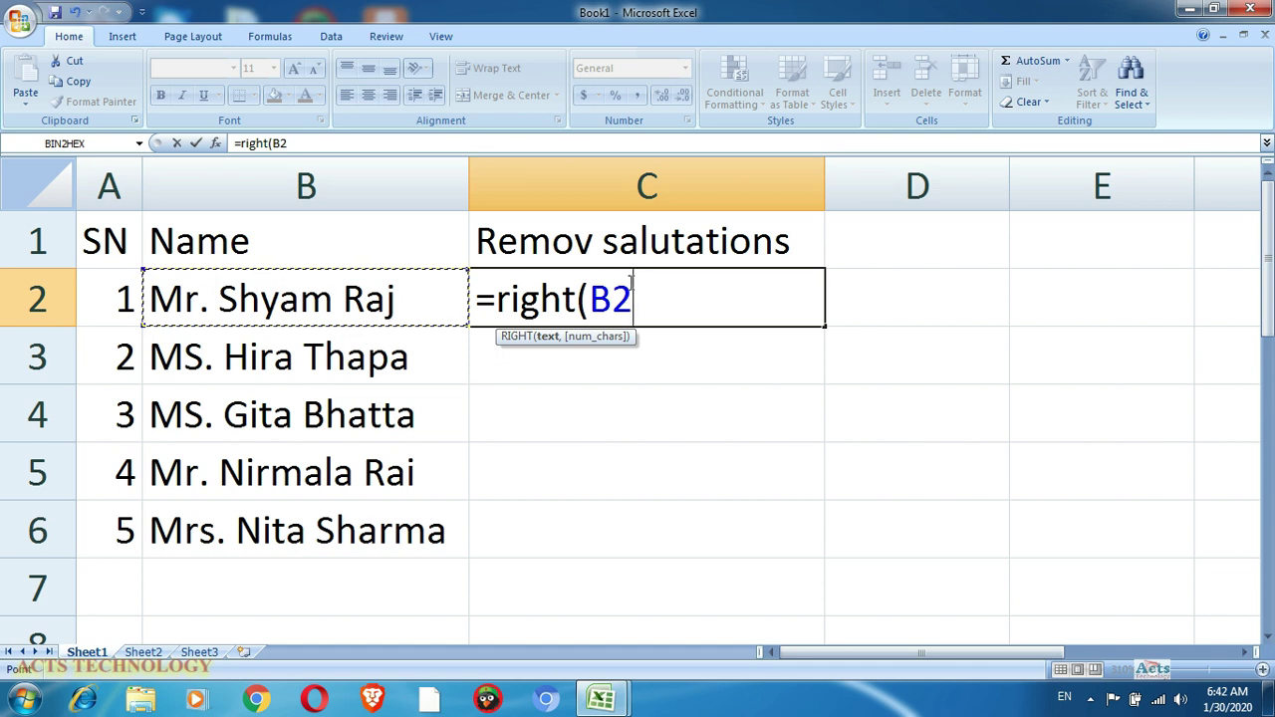
pyautogui.write(',')
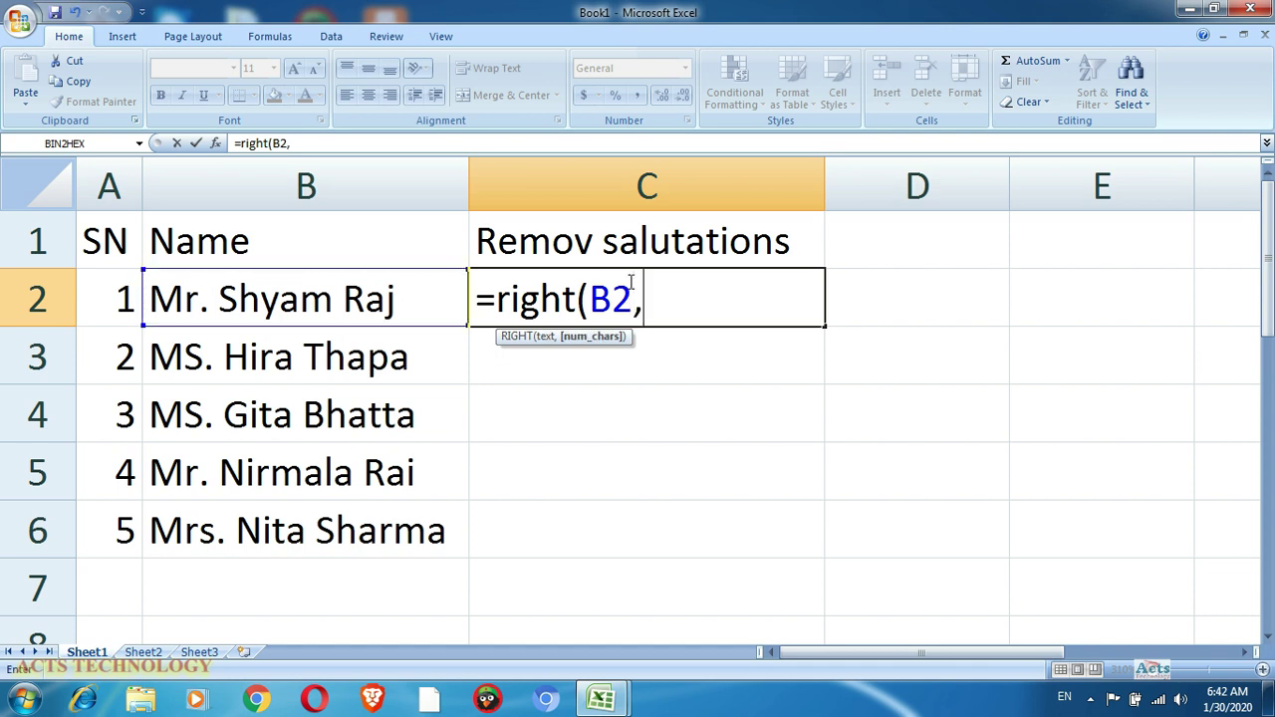
pyautogui.write('len')
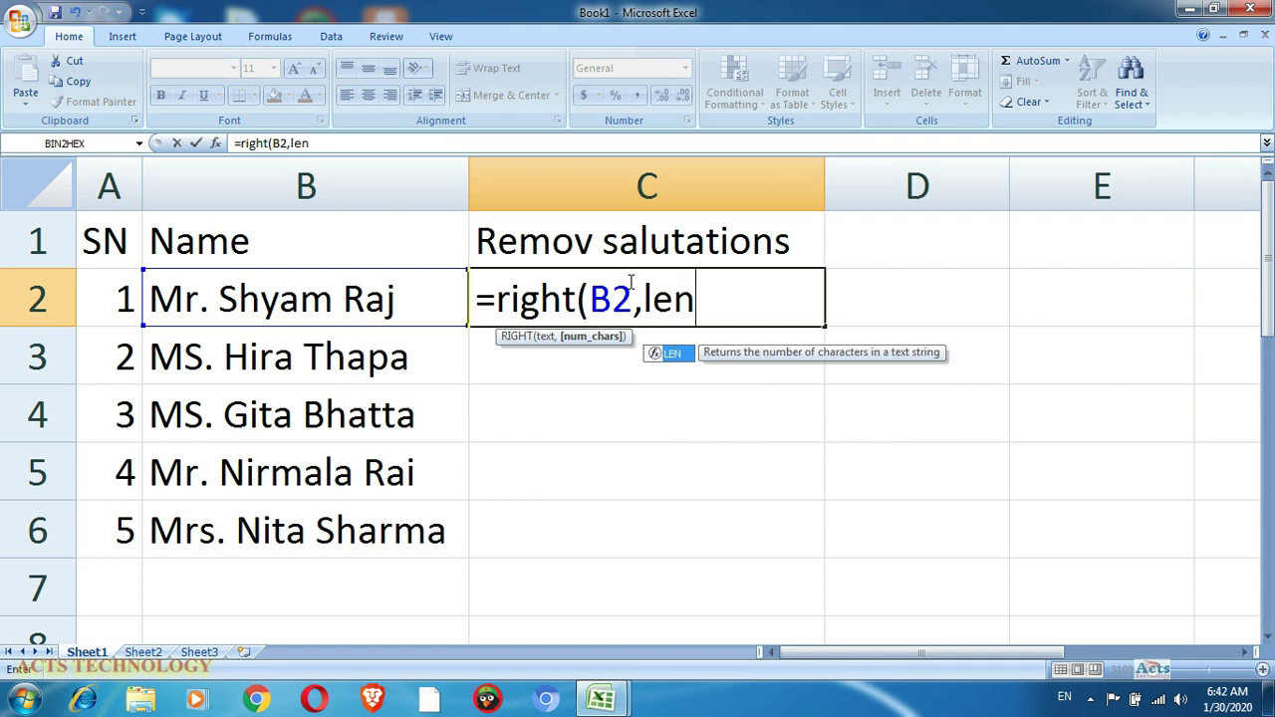
pyautogui.write('(')
pyautogui.click(416, 296)
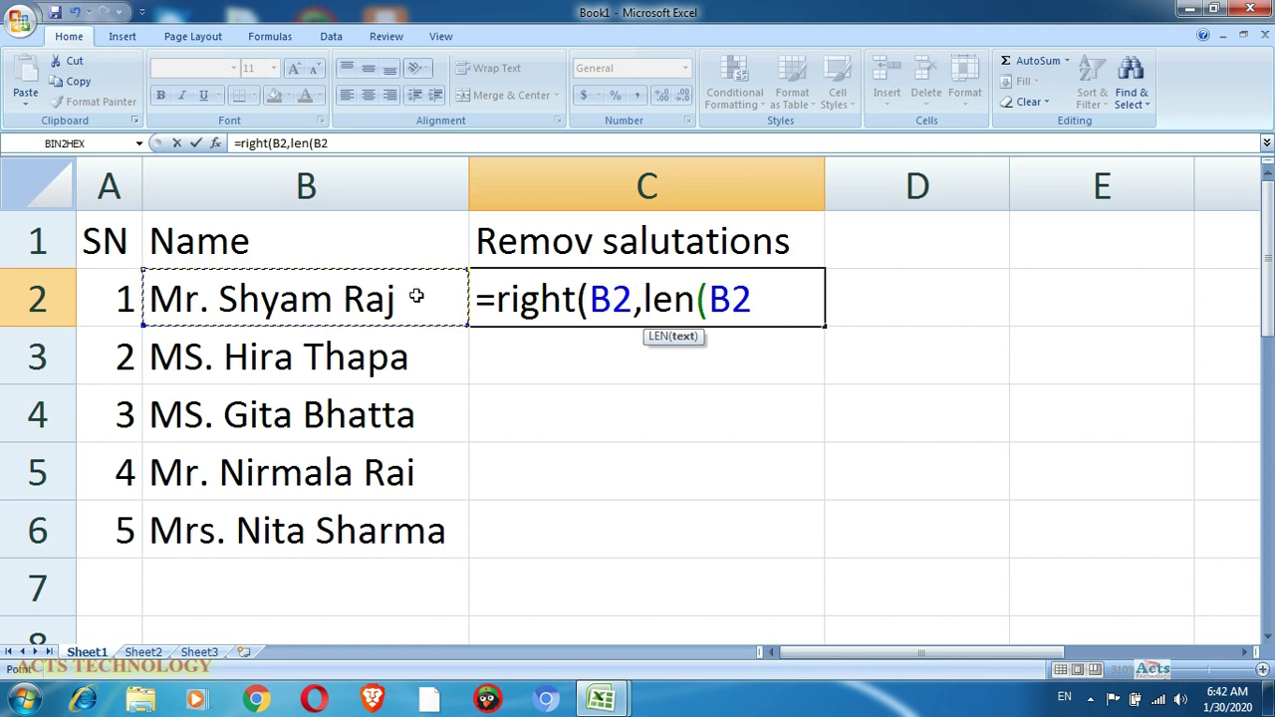
pyautogui.write(')-')
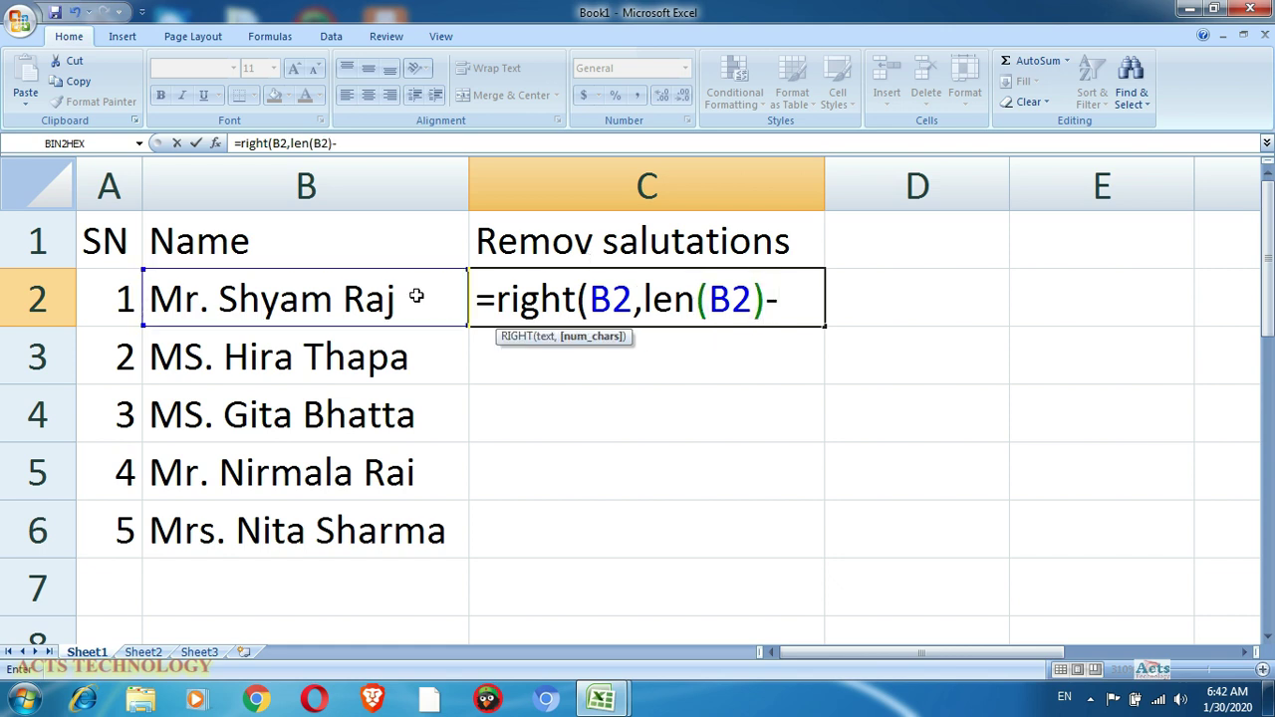
pyautogui.write('find')
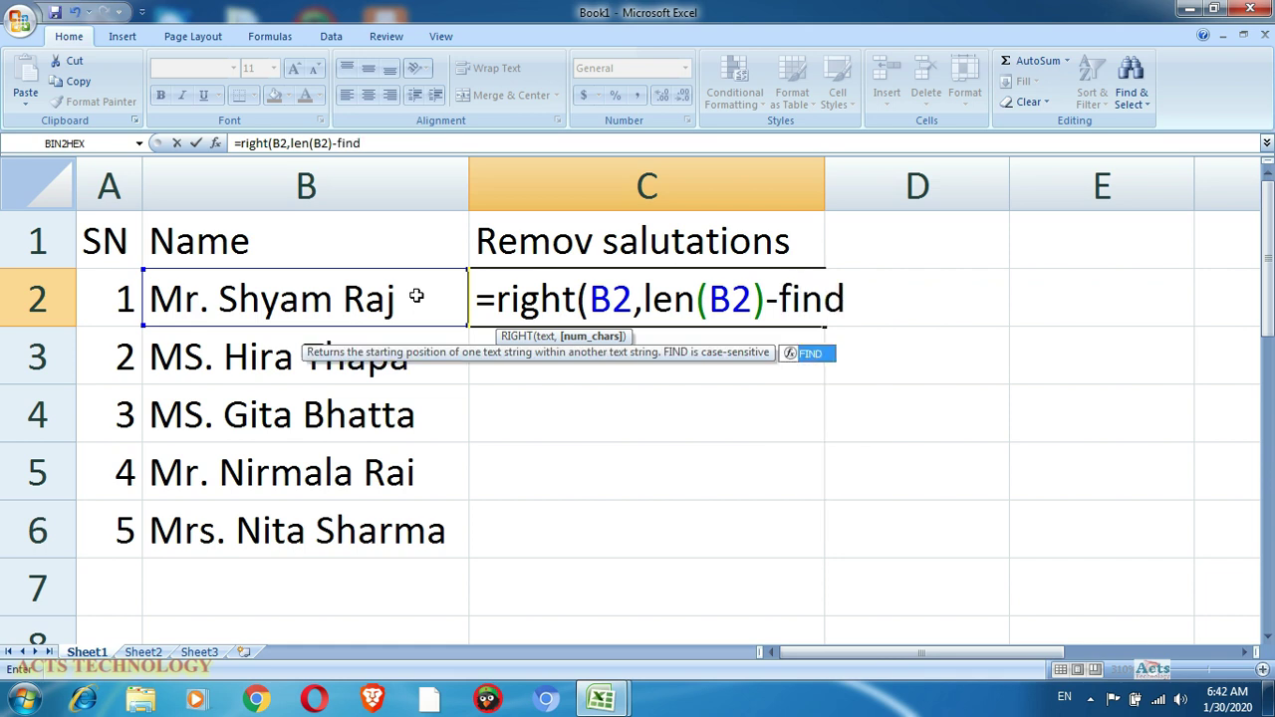
pyautogui.write('(')
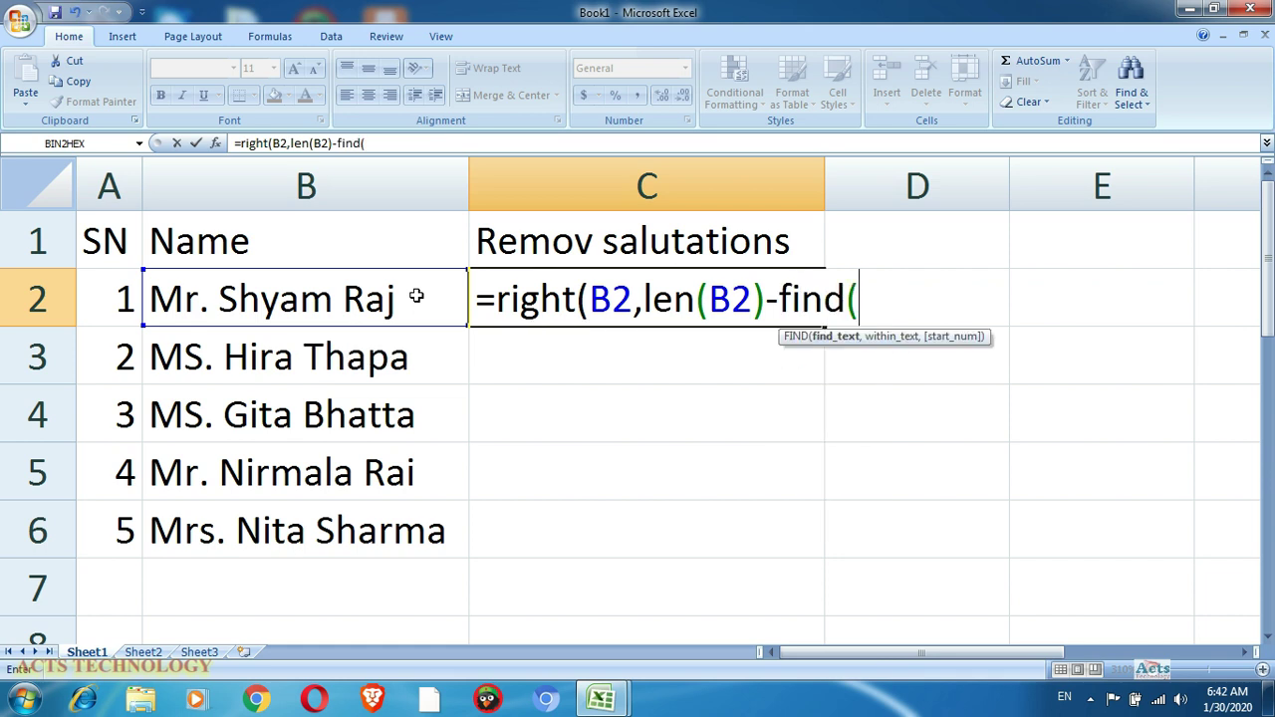
pyautogui.write('"",B2')
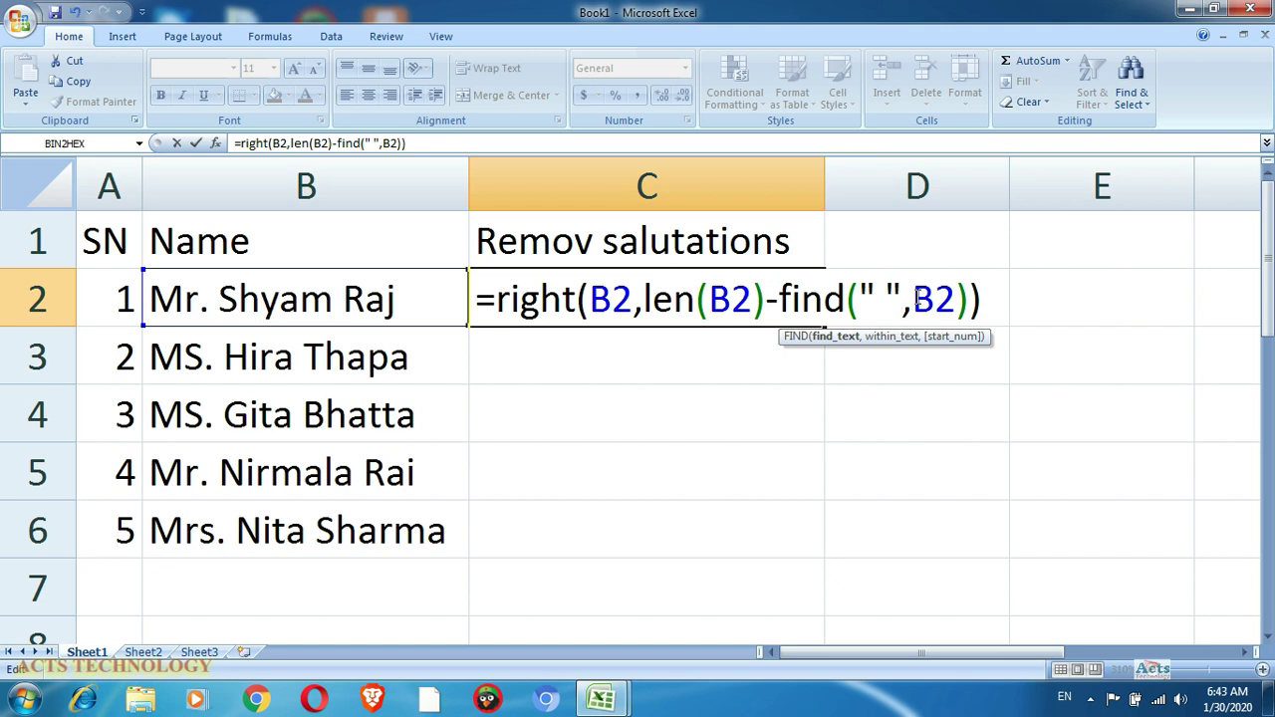
pyautogui.press('Return')
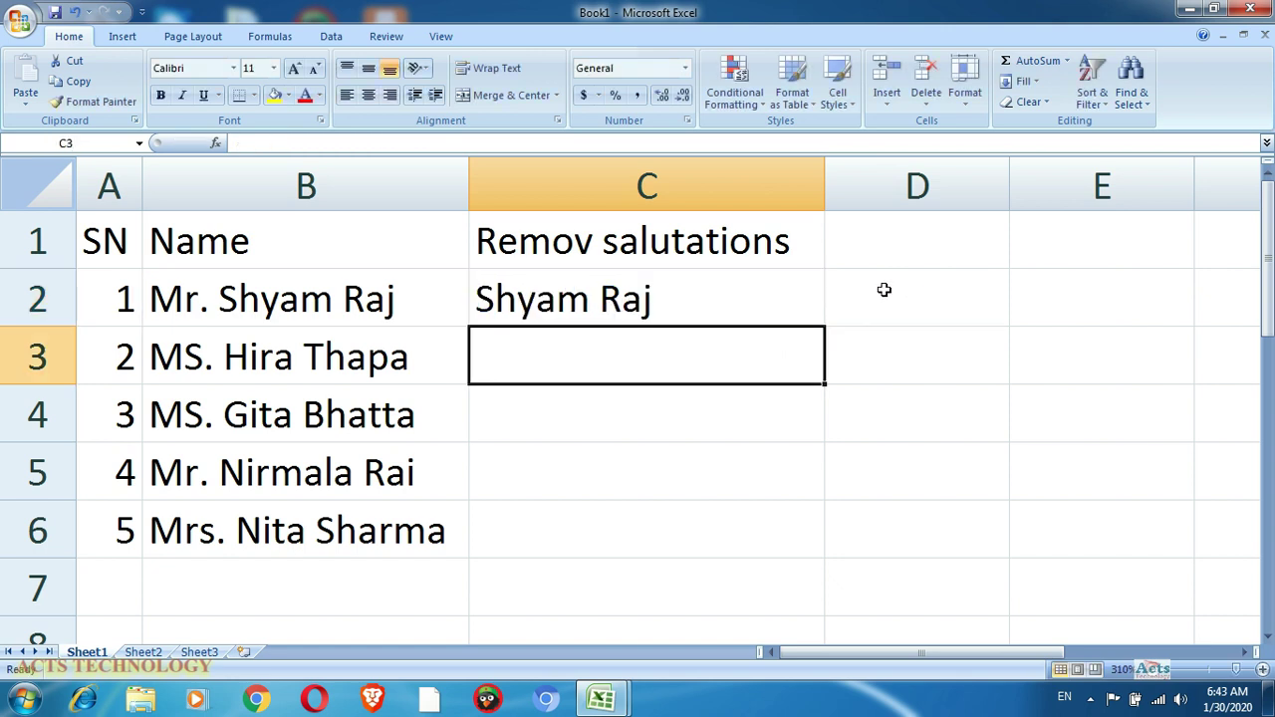
# Step: Copy the C2 name formula down to C6 and check the copies in C3 and C2
pyautogui.click(745, 287)
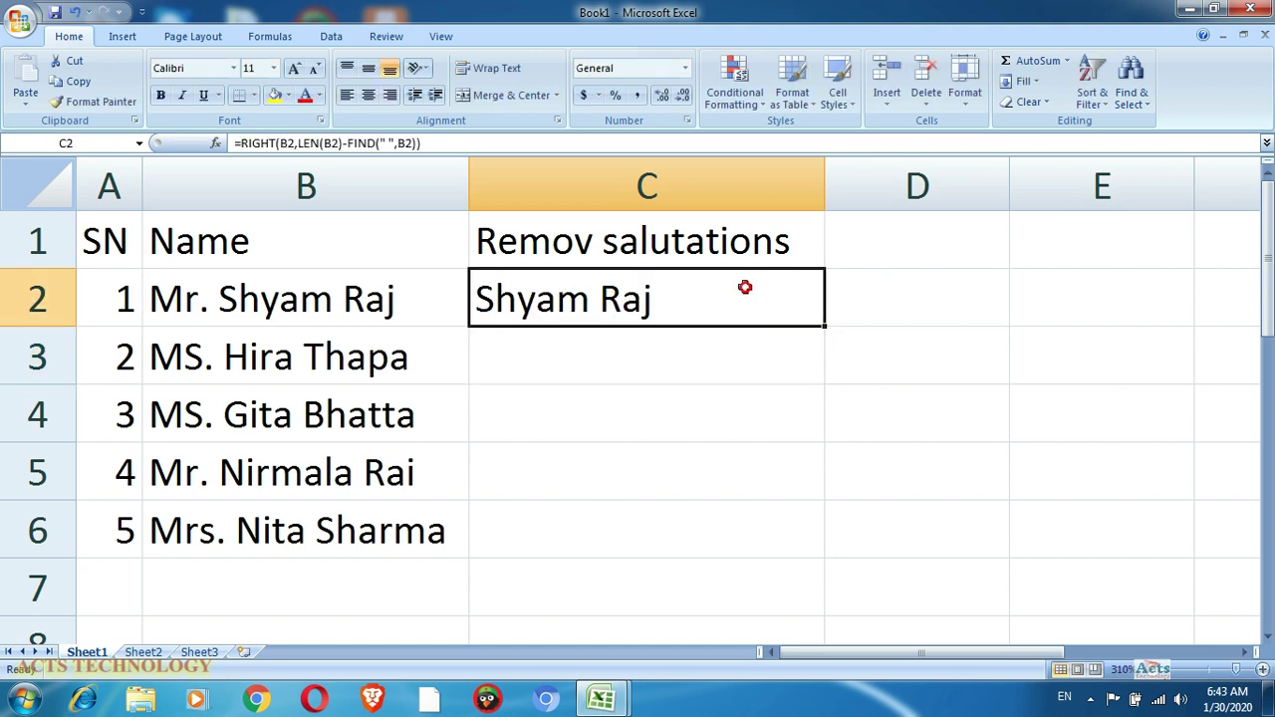
pyautogui.doubleClick(822, 327)
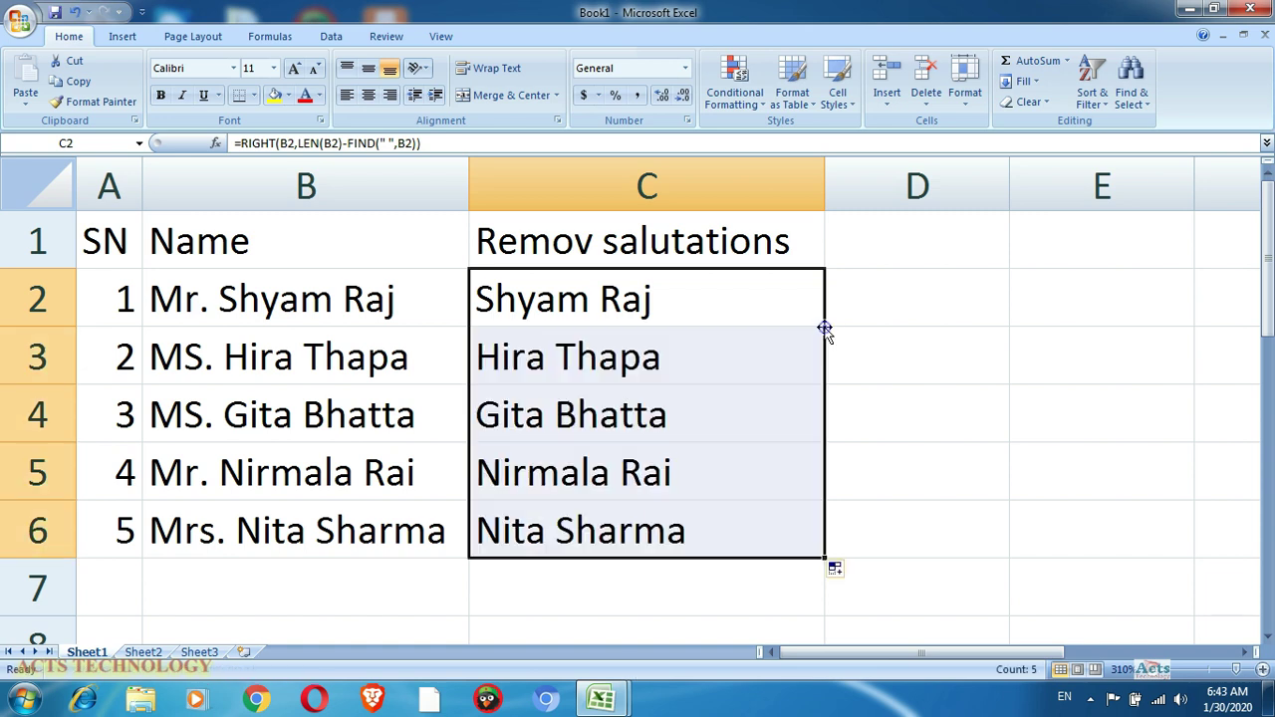
pyautogui.click(637, 304)
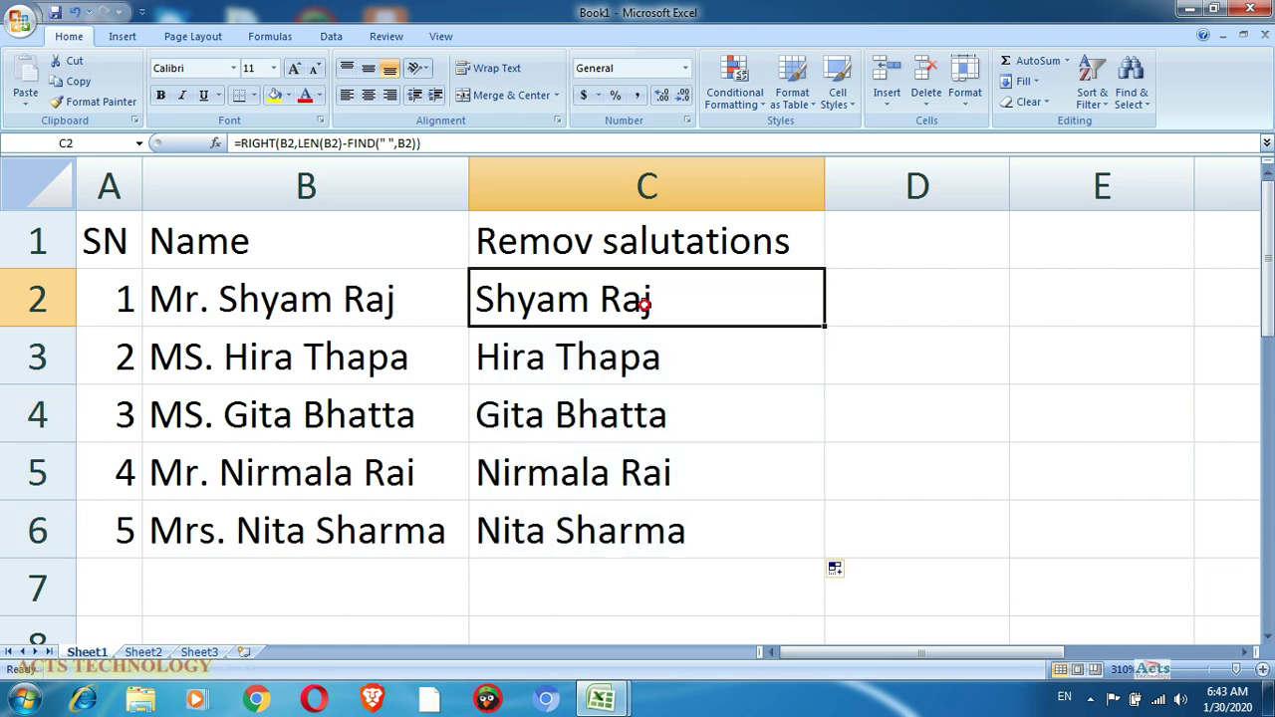
pyautogui.moveTo(825, 329); pyautogui.dragTo(767, 541)
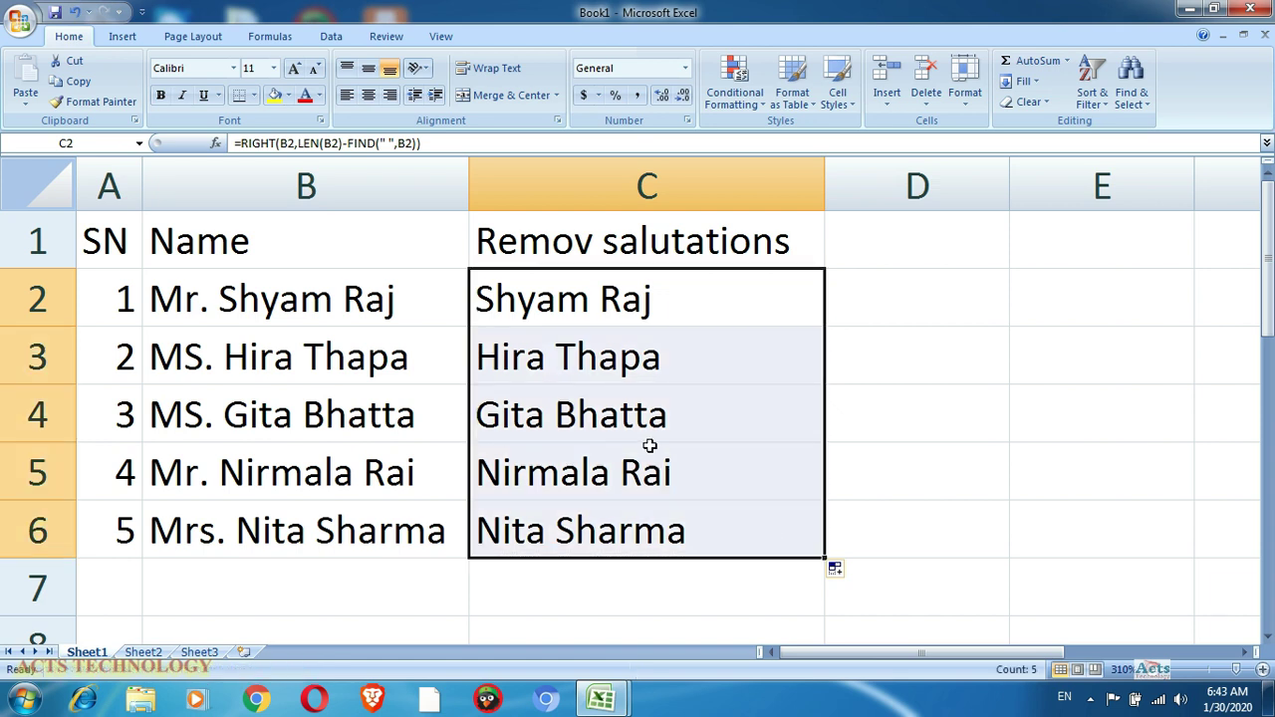
pyautogui.click(621, 367)
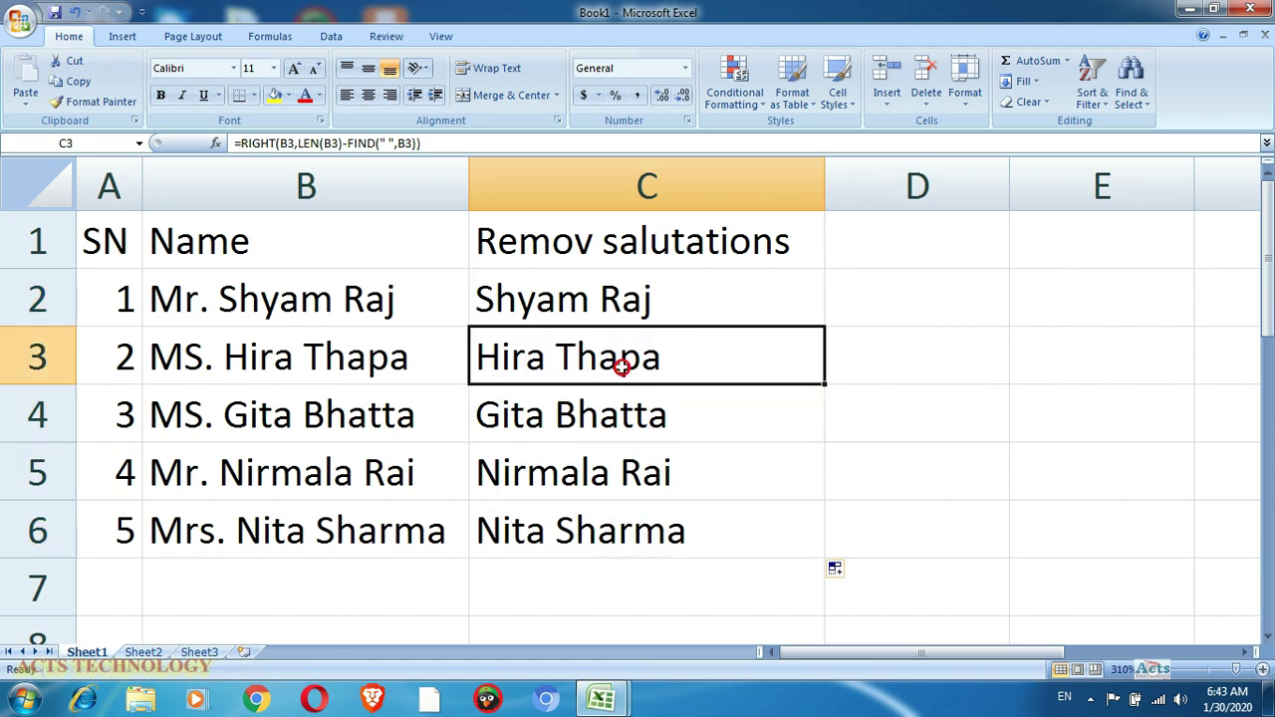
pyautogui.click(584, 293)
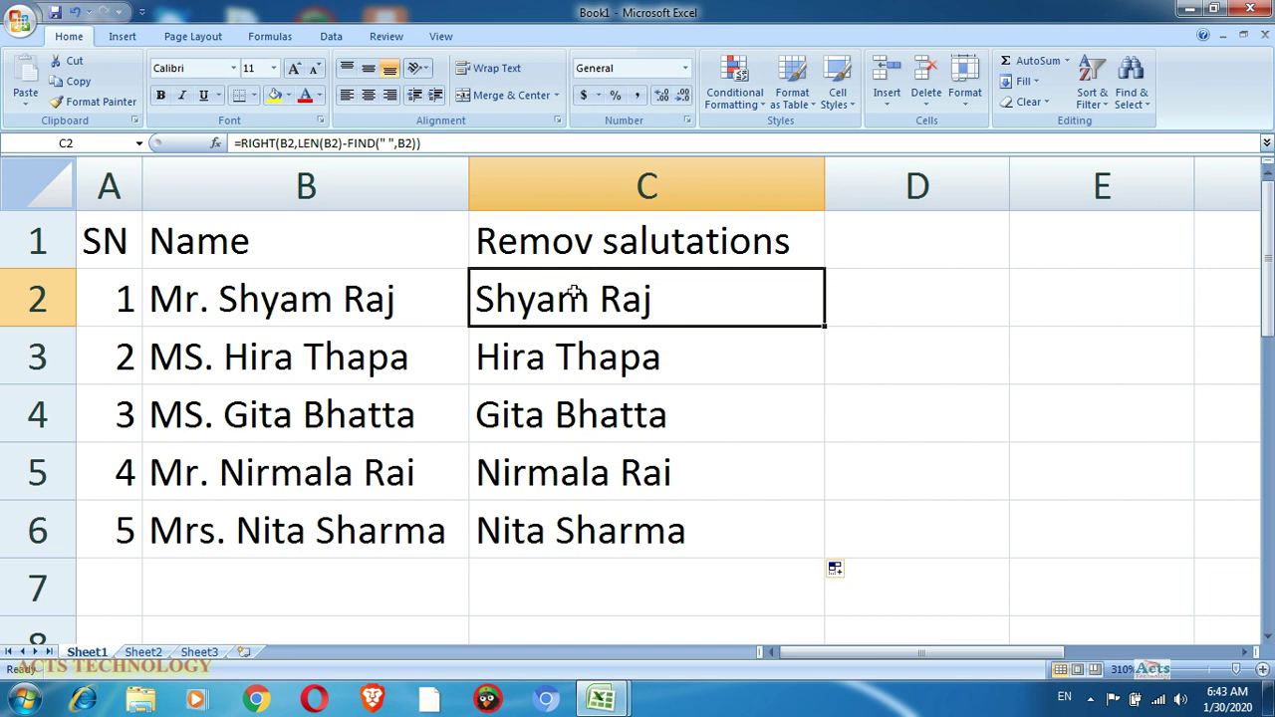
pyautogui.click(250, 143)
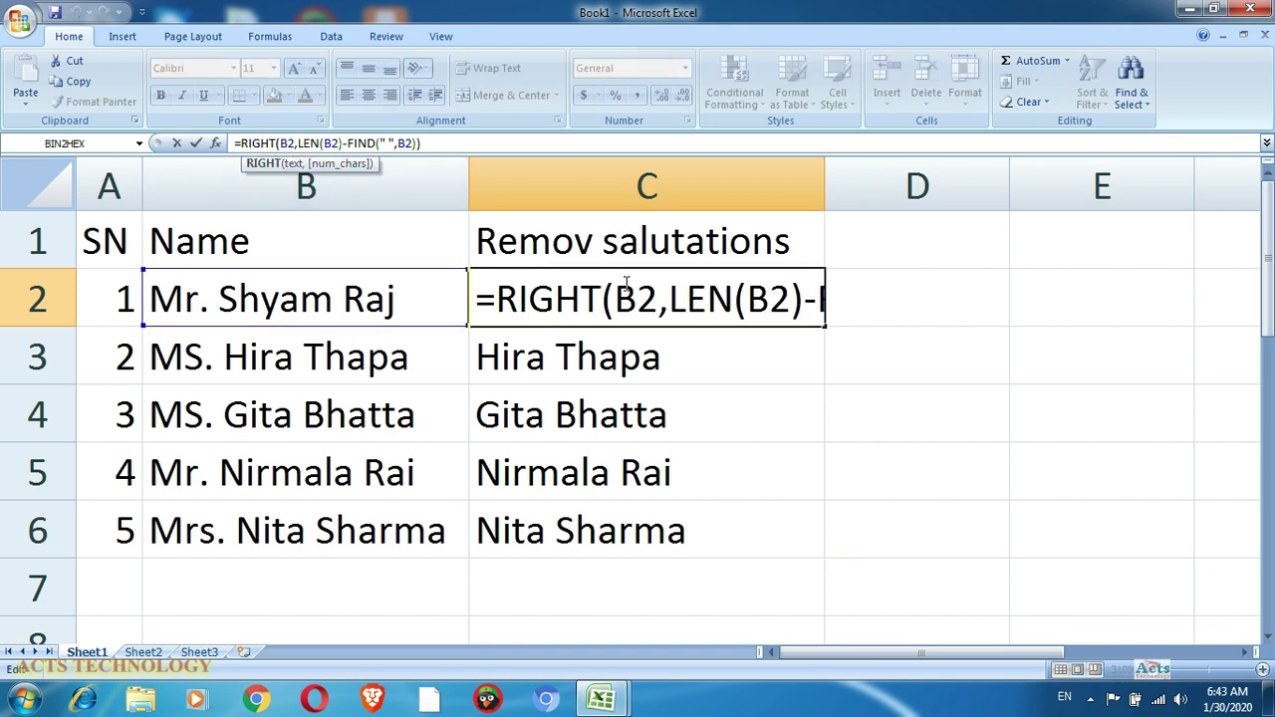
pyautogui.press('Return')
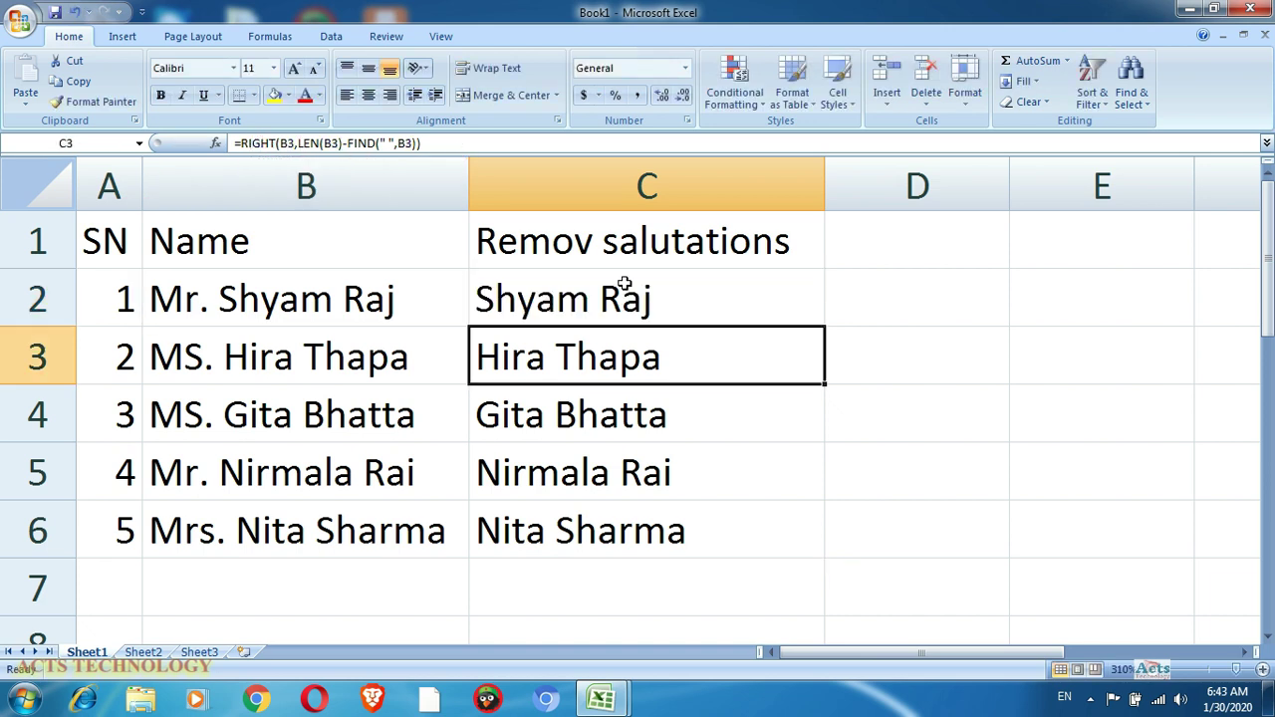
pyautogui.click(640, 304)
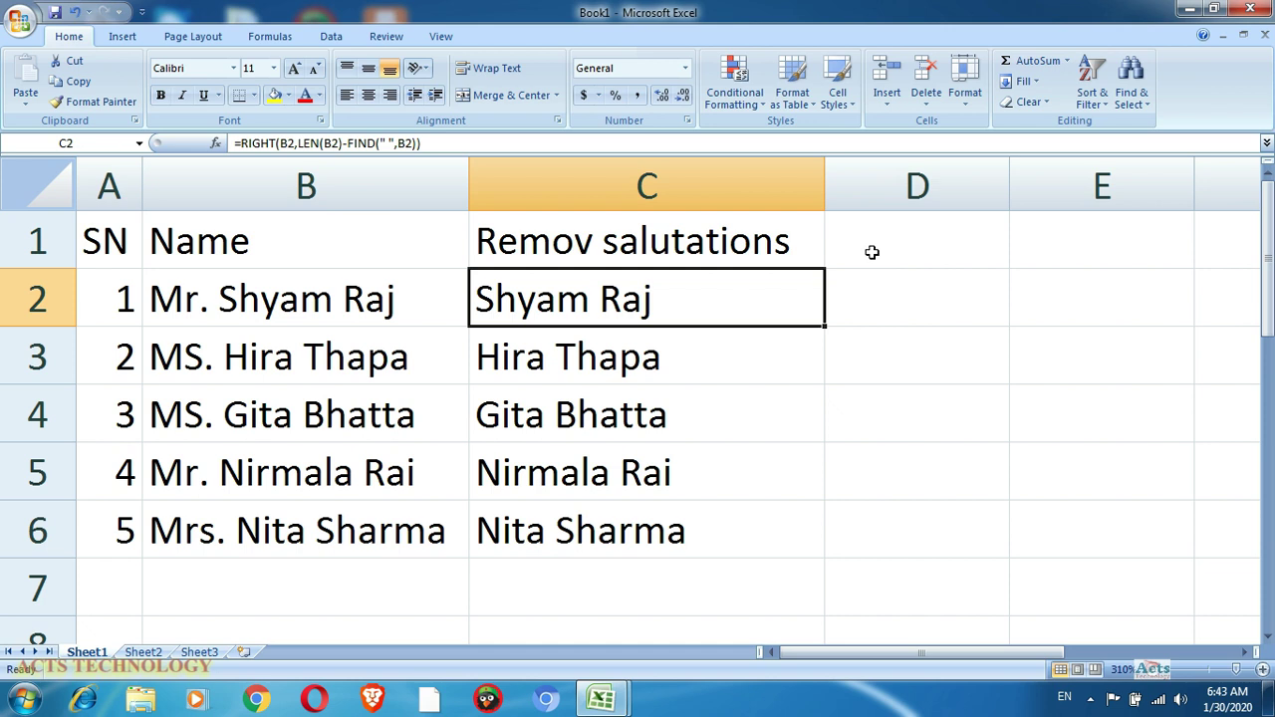
# Step: Enter =LEFT(B2,FIND(" ",B2)-1) in D2 so it returns the title Mr
pyautogui.write('=')
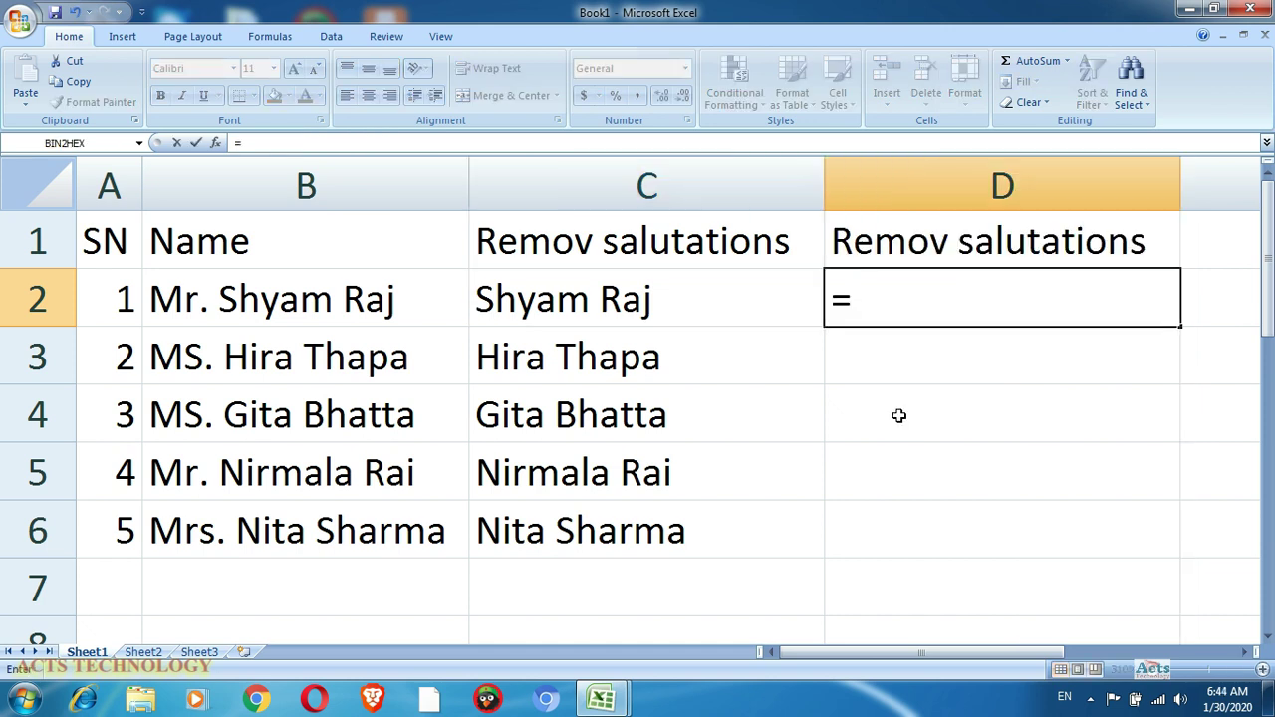
pyautogui.write('left')
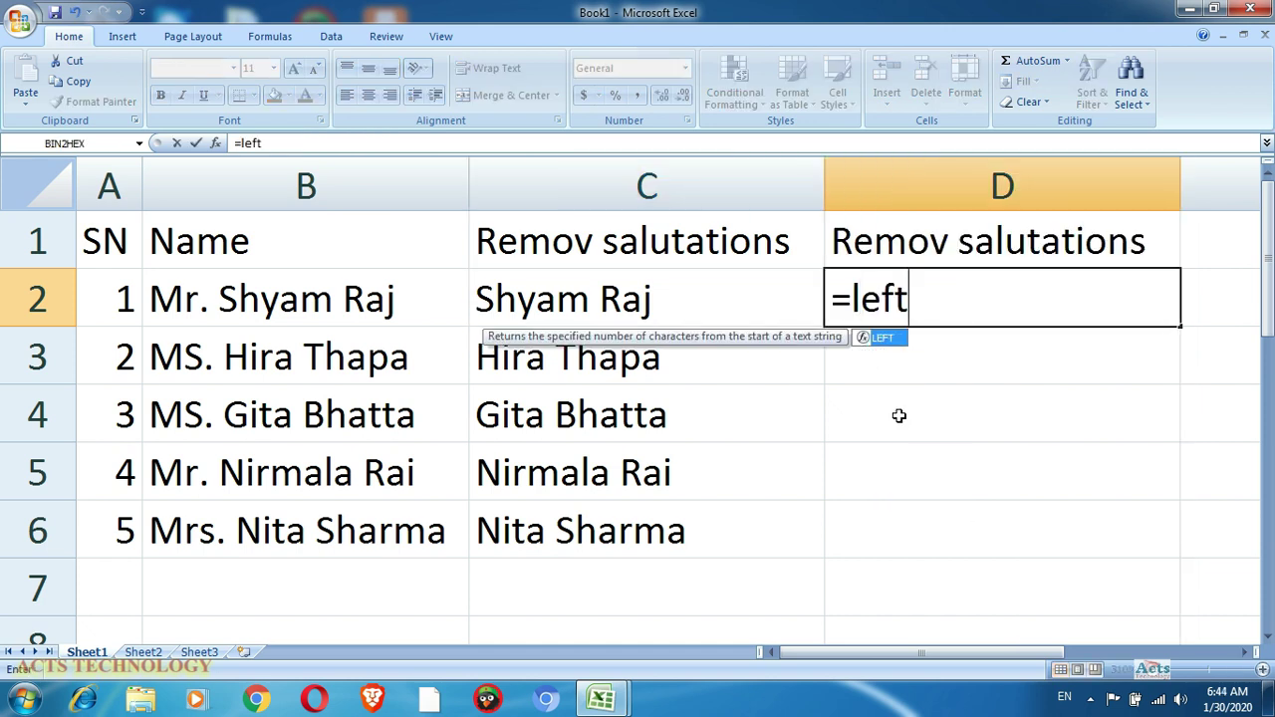
pyautogui.write('(')
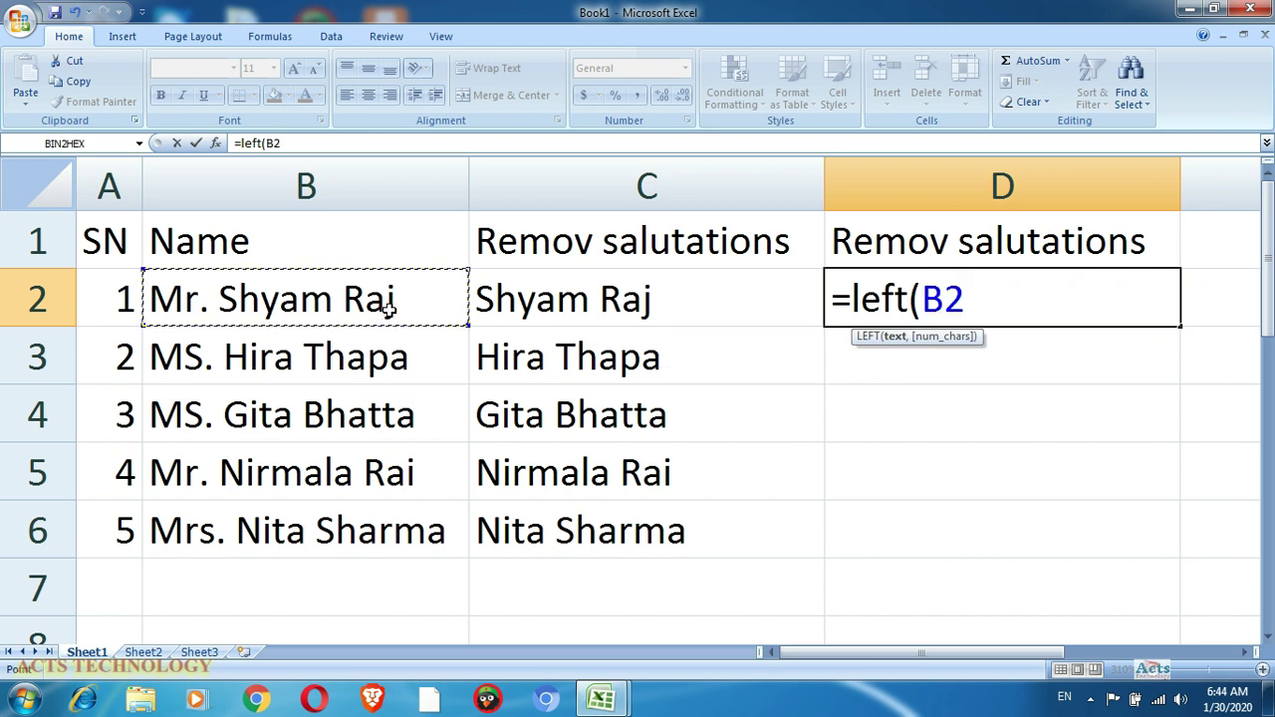
pyautogui.write('(')
pyautogui.press('BackSpace')
pyautogui.write(',')
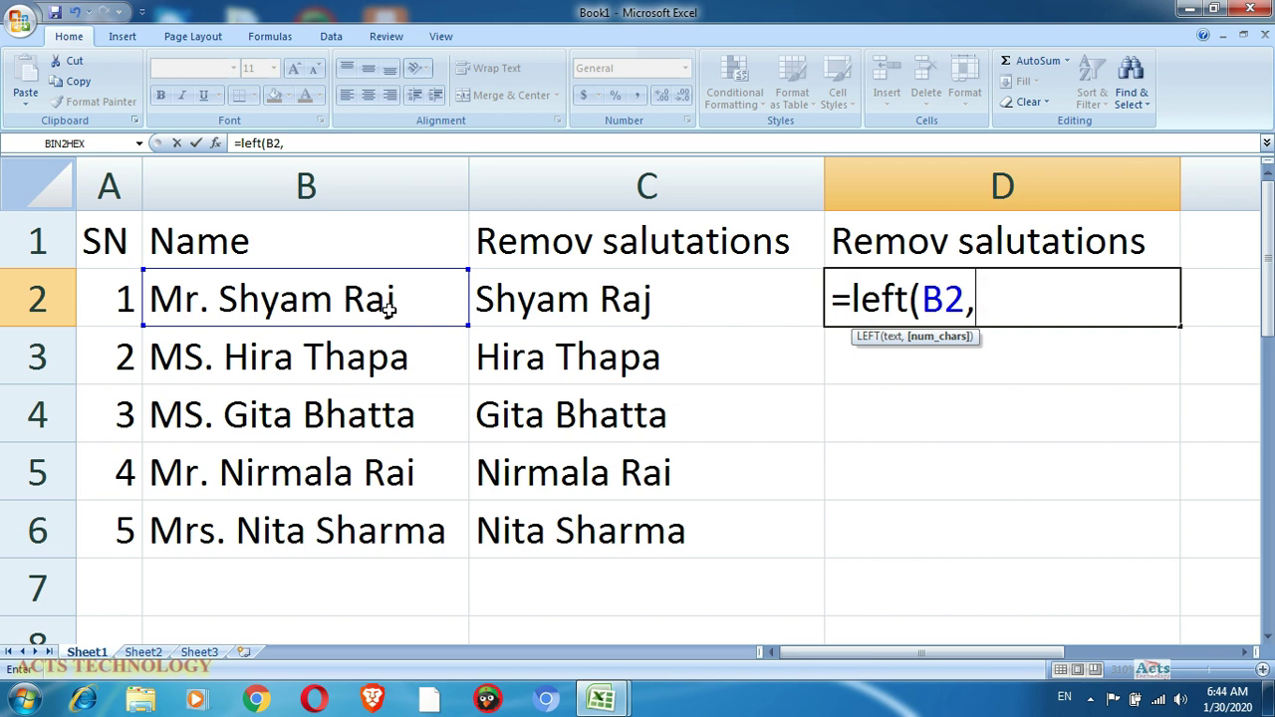
pyautogui.write('find')
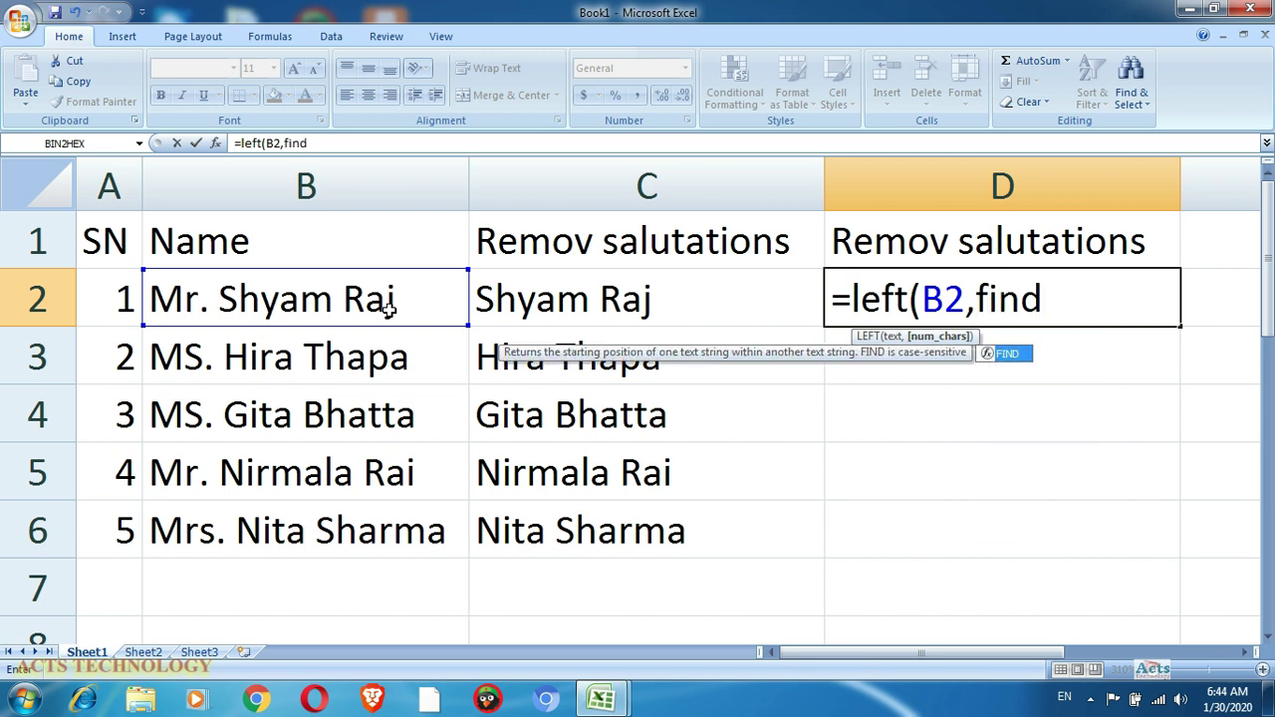
pyautogui.write('(')
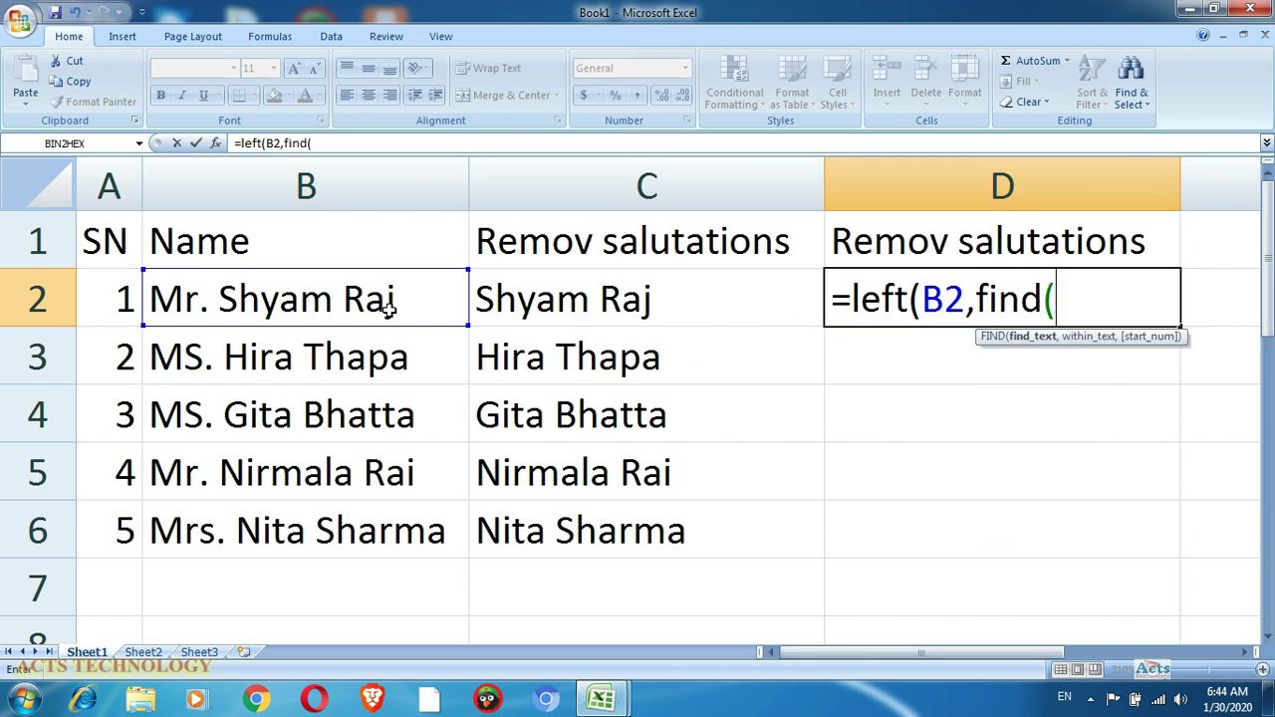
pyautogui.write('""')
pyautogui.write(',')
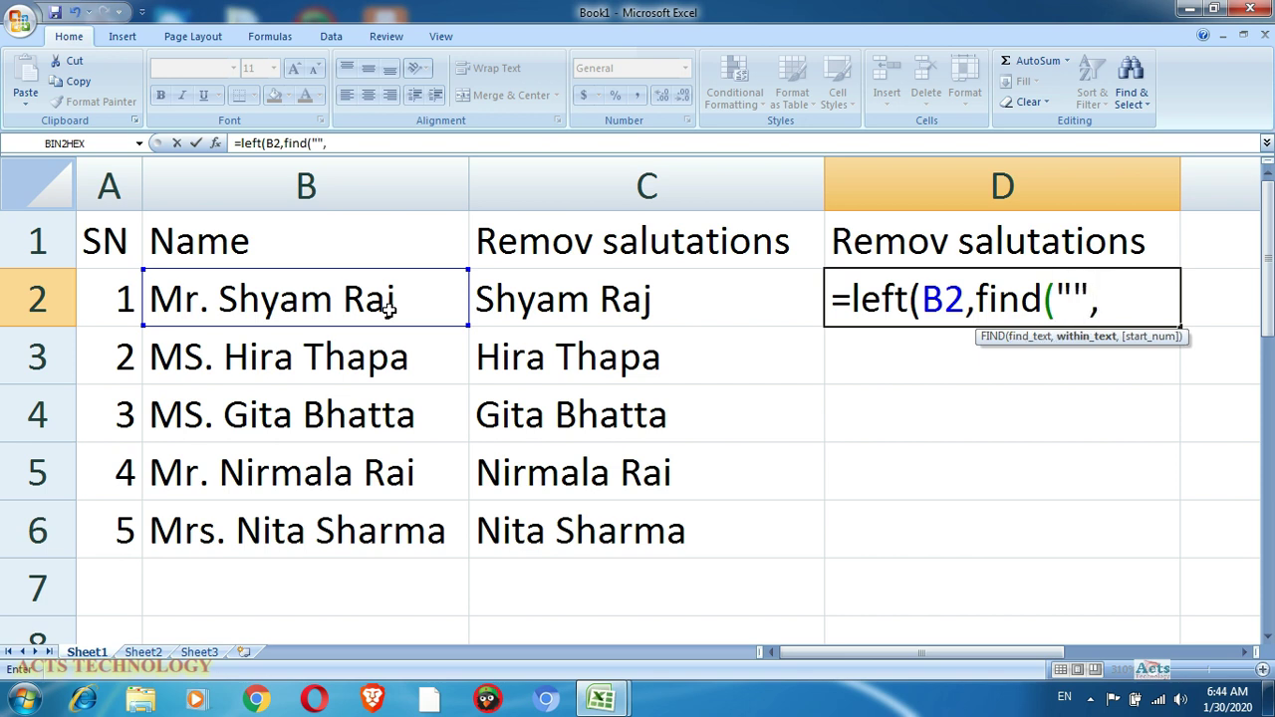
pyautogui.click(363, 302)
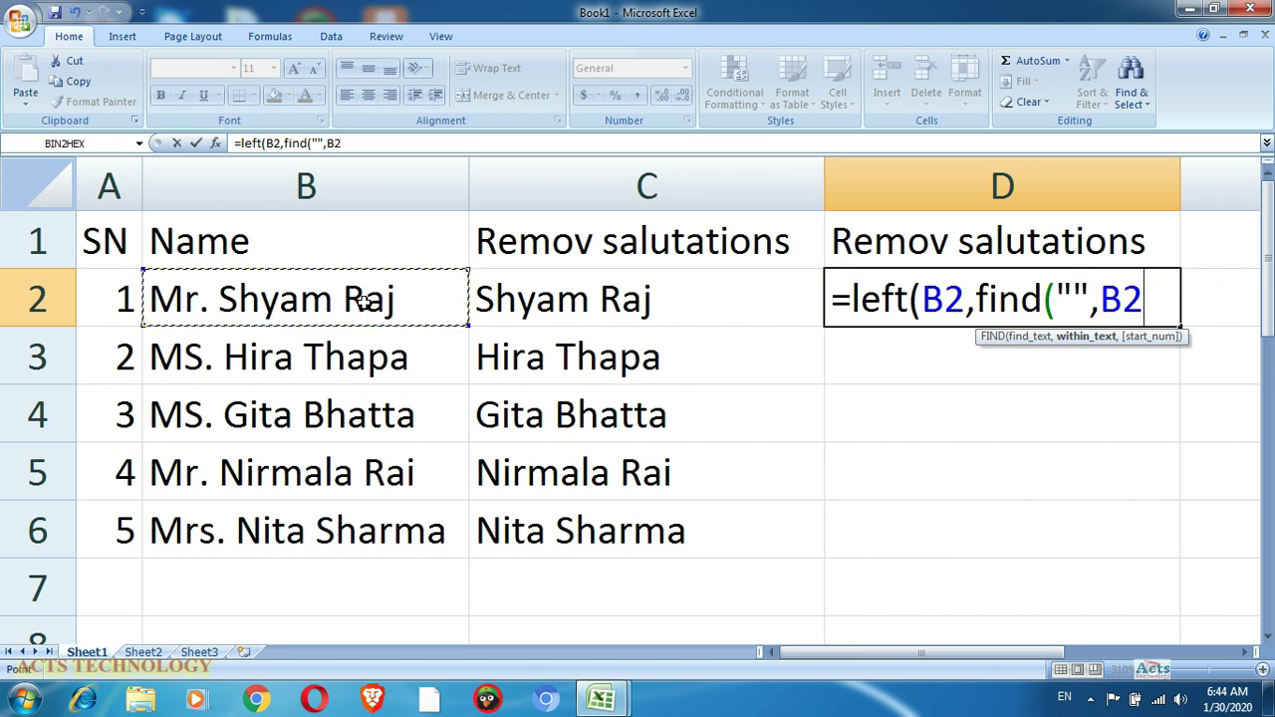
pyautogui.write(')-1)')
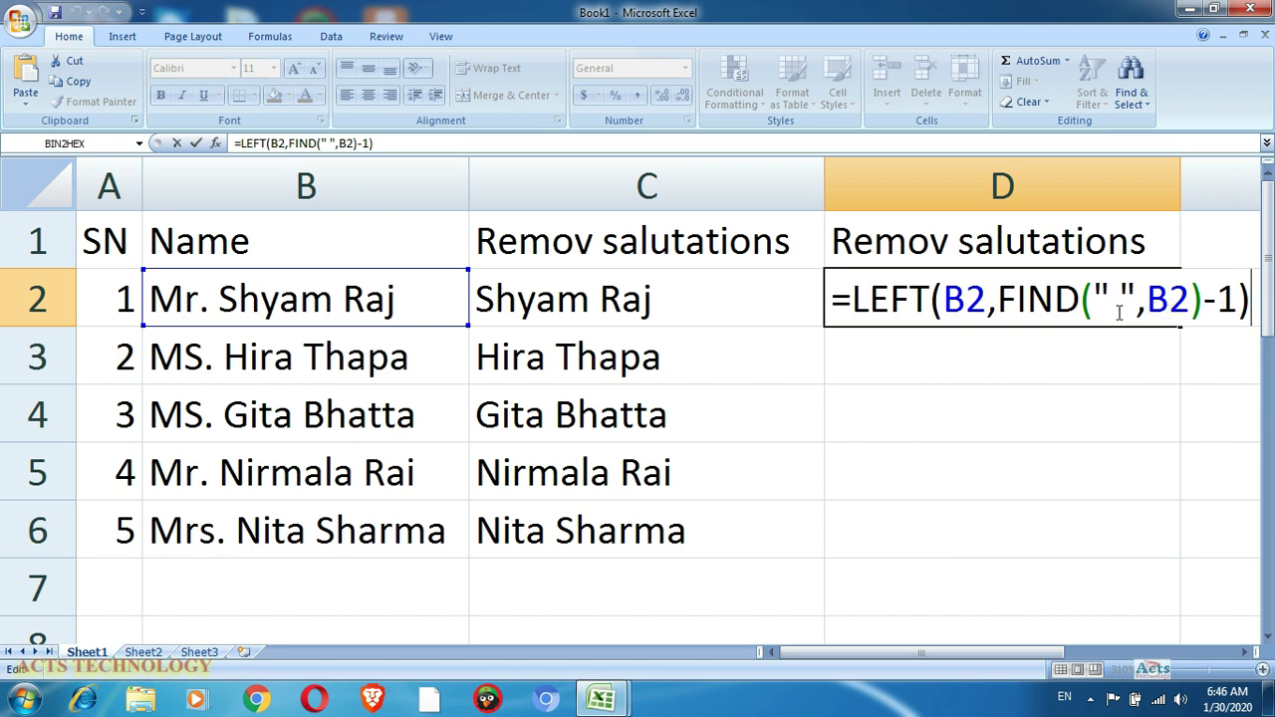
pyautogui.press('Return')
pyautogui.click(999, 290)
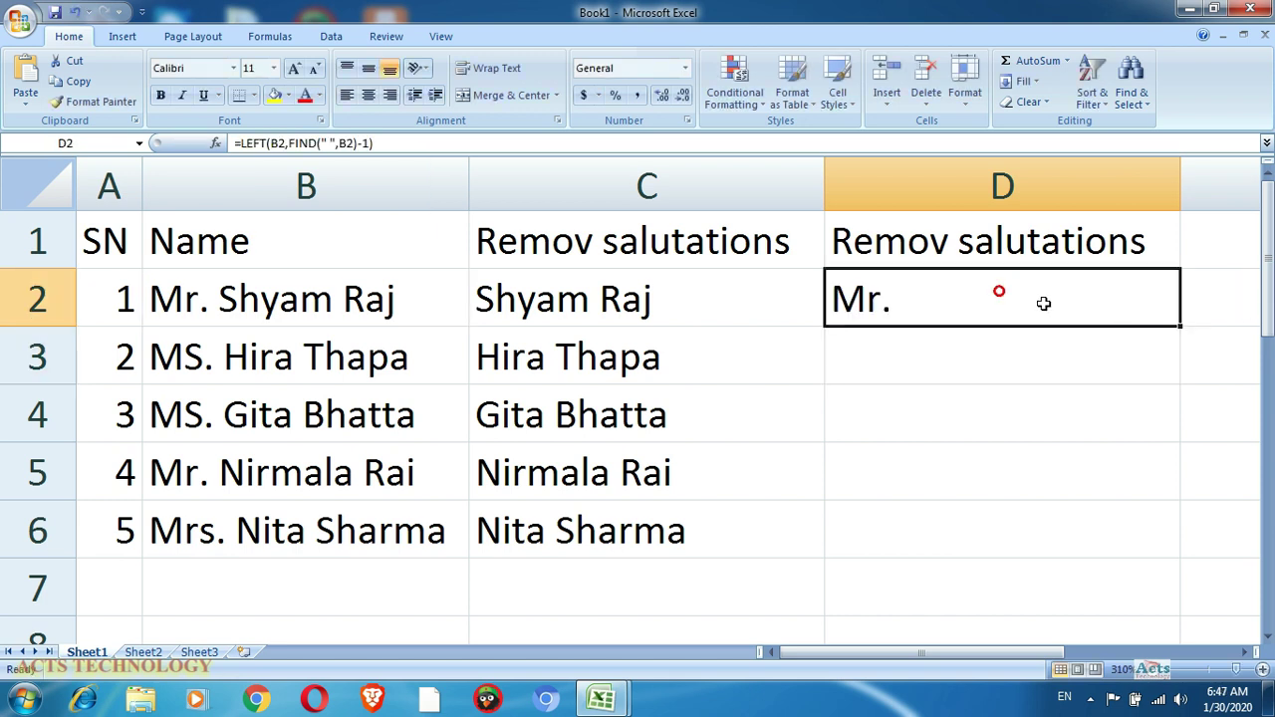
# Step: Fill the D2 LEFT formula down to D6 and review it against C2's RIGHT formula
pyautogui.doubleClick(1181, 328)
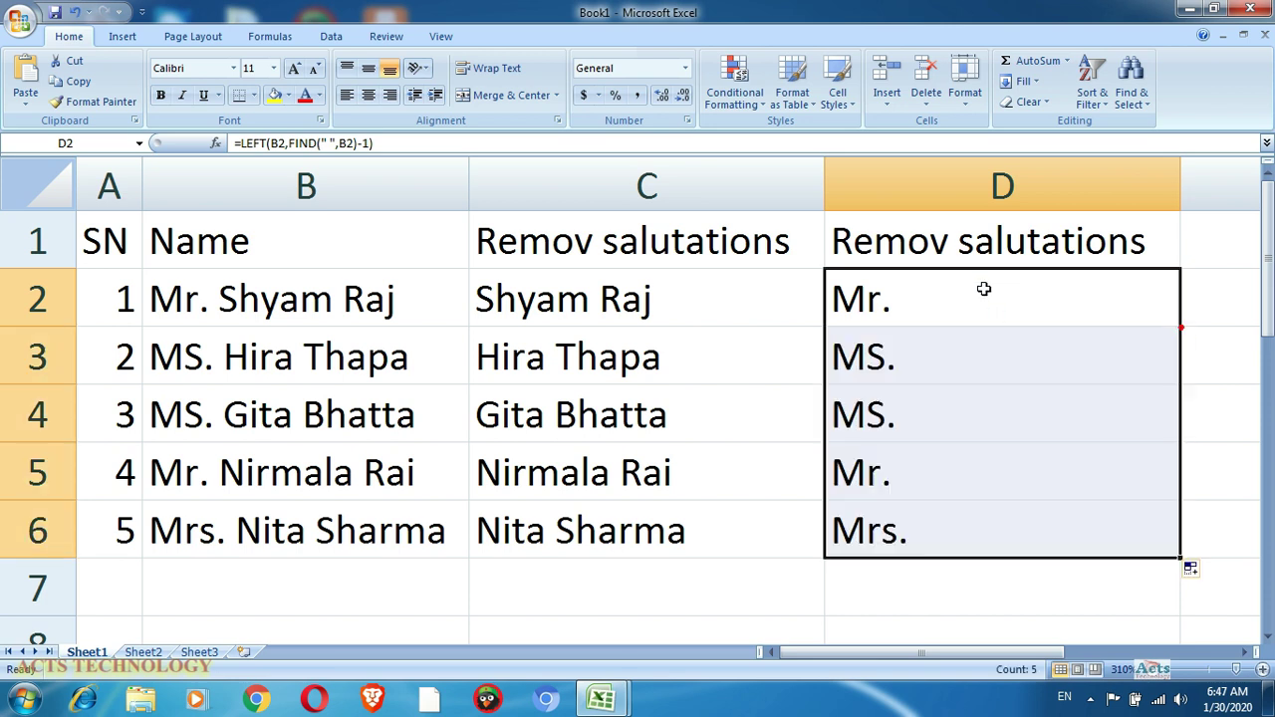
pyautogui.click(983, 288)
pyautogui.click(936, 359)
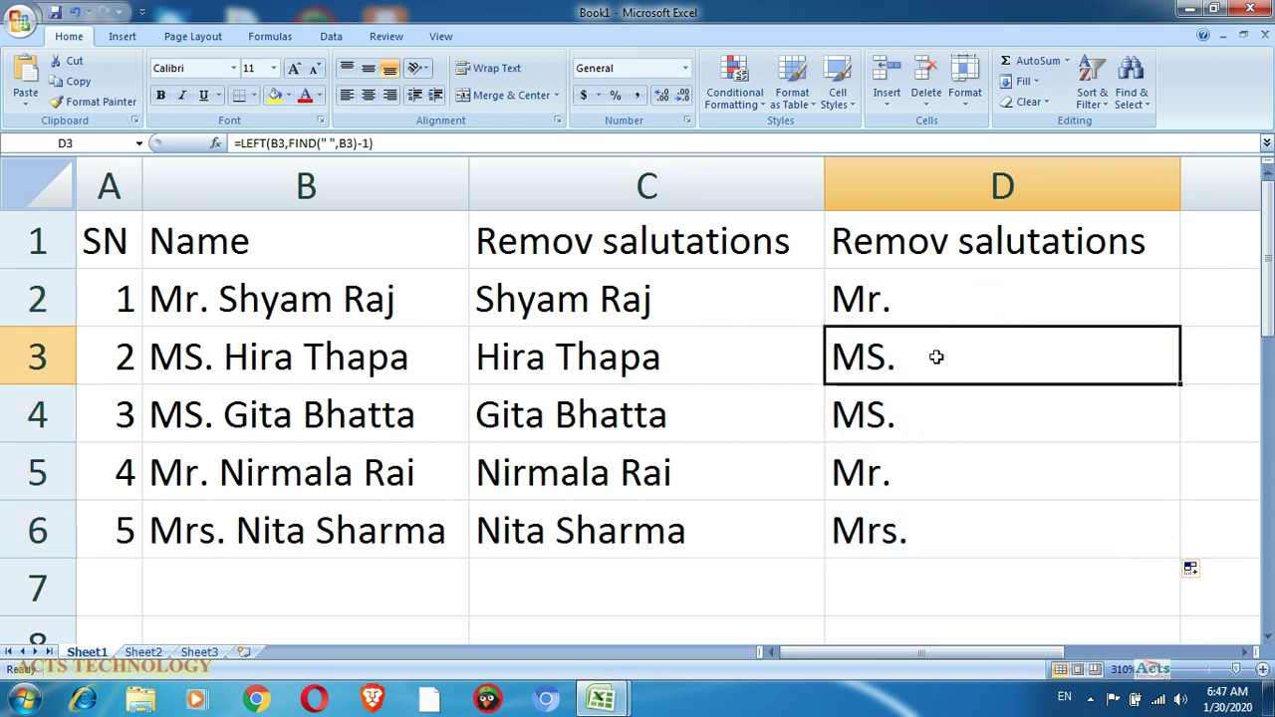
pyautogui.click(906, 299)
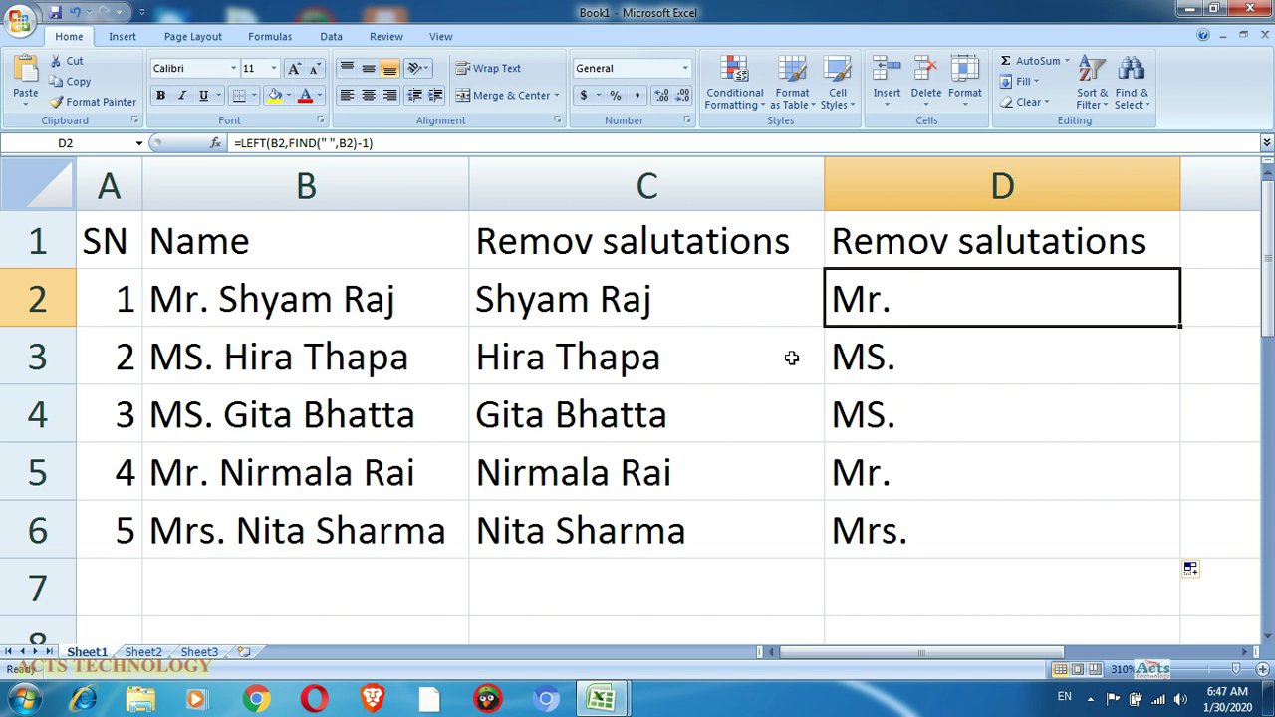
pyautogui.click(701, 309)
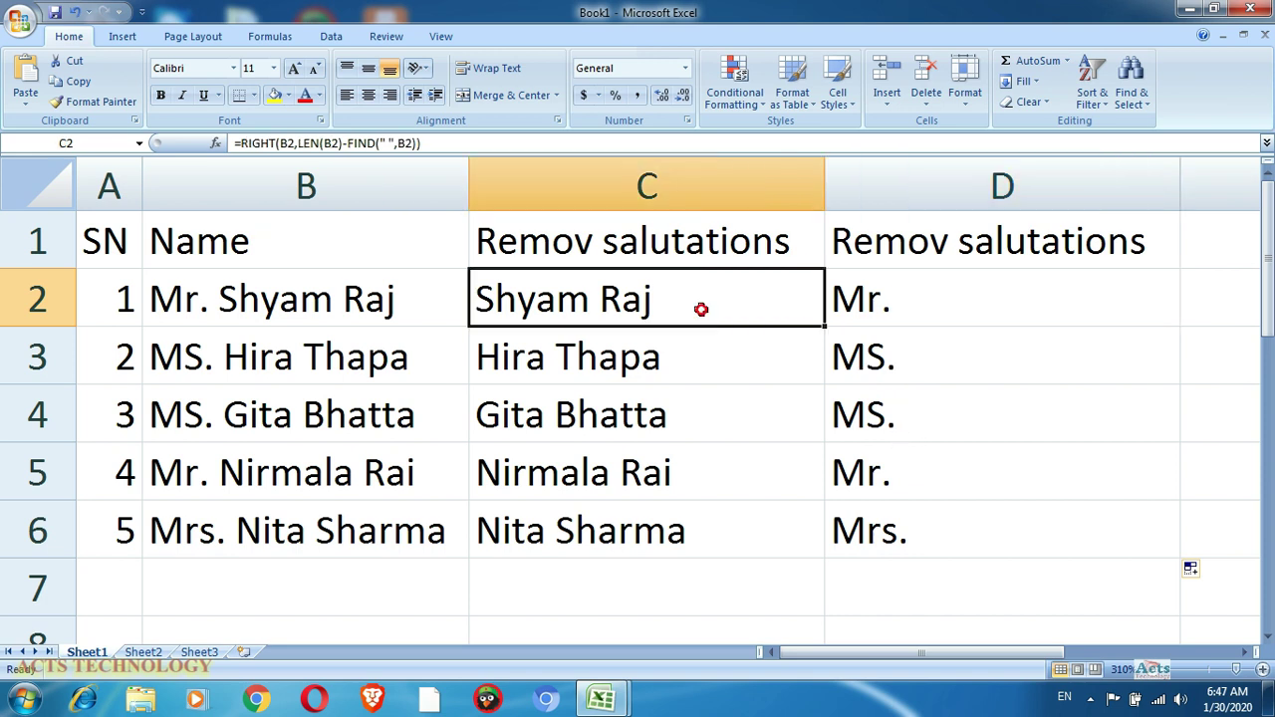
pyautogui.click(846, 312)
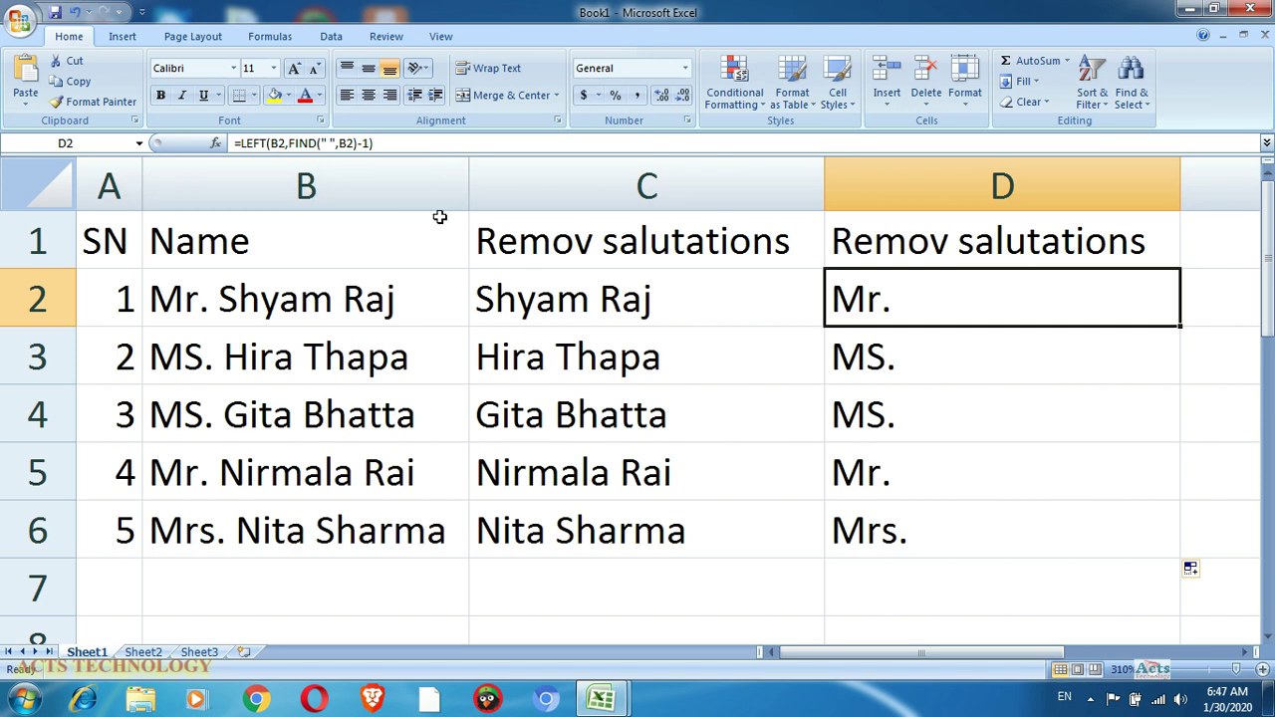
pyautogui.press('F2')
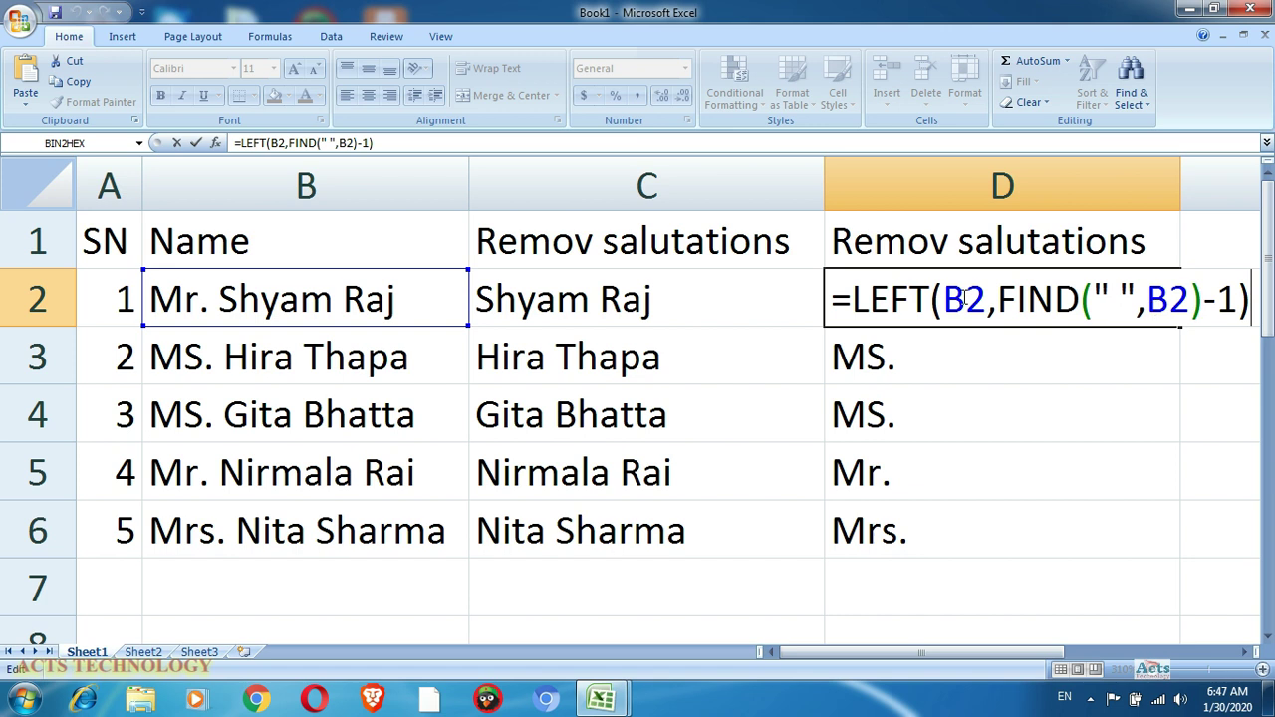
pyautogui.press('Return')
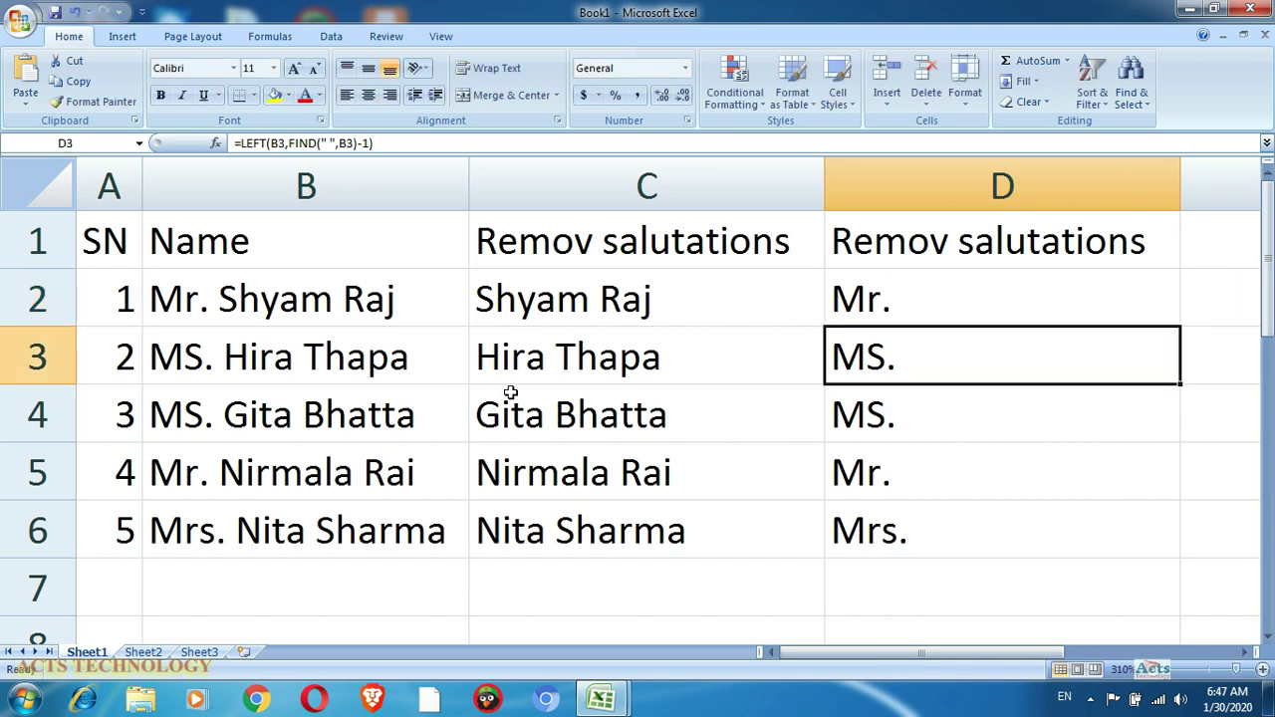
# Step: Apply All Borders to the table A1:D6 and deselect it
pyautogui.moveTo(118, 231)
pyautogui.mouseDown()
pyautogui.moveTo(476, 347)
pyautogui.moveTo(848, 532)
pyautogui.mouseUp()
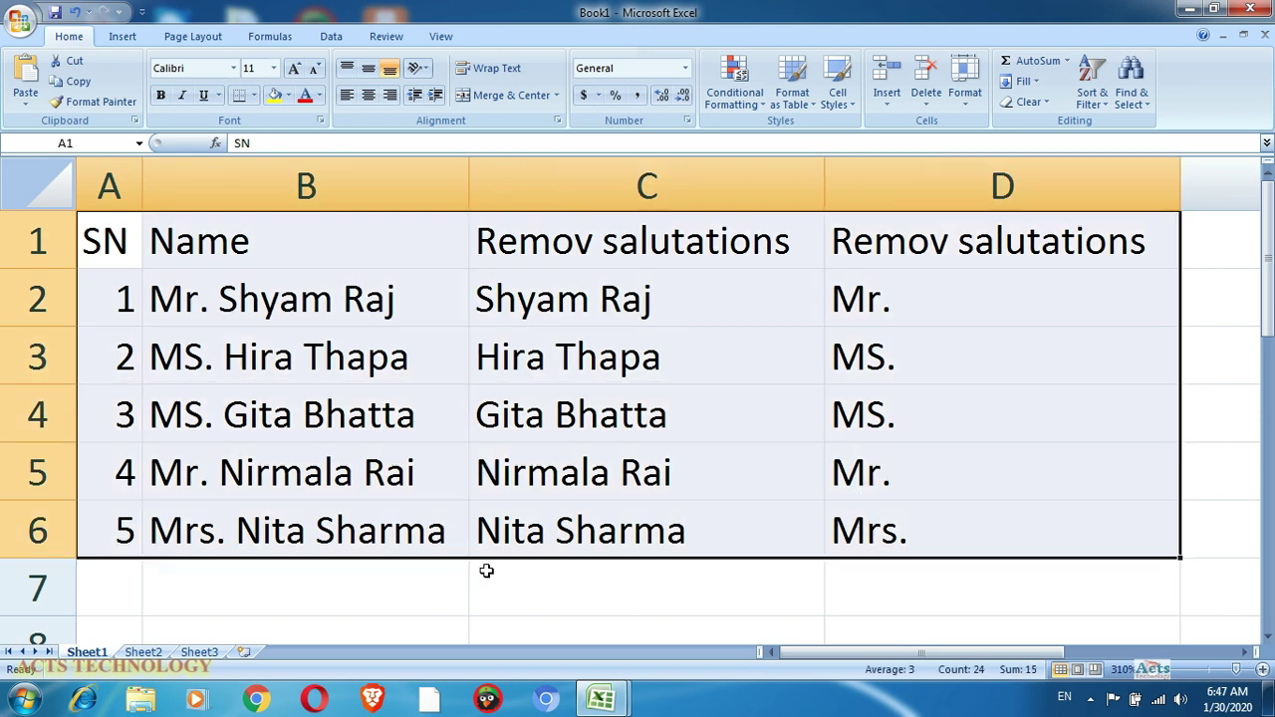
pyautogui.click(255, 96)
pyautogui.click(261, 251)
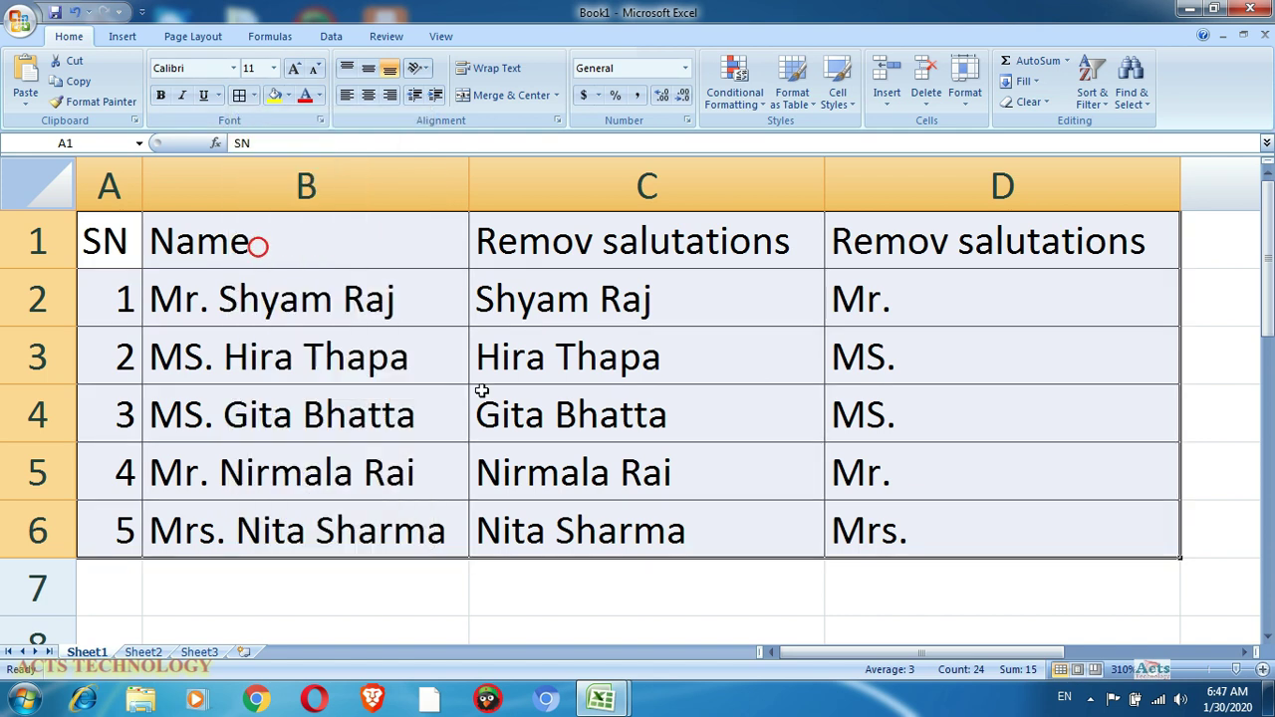
pyautogui.click(484, 402)
pyautogui.click(670, 578)
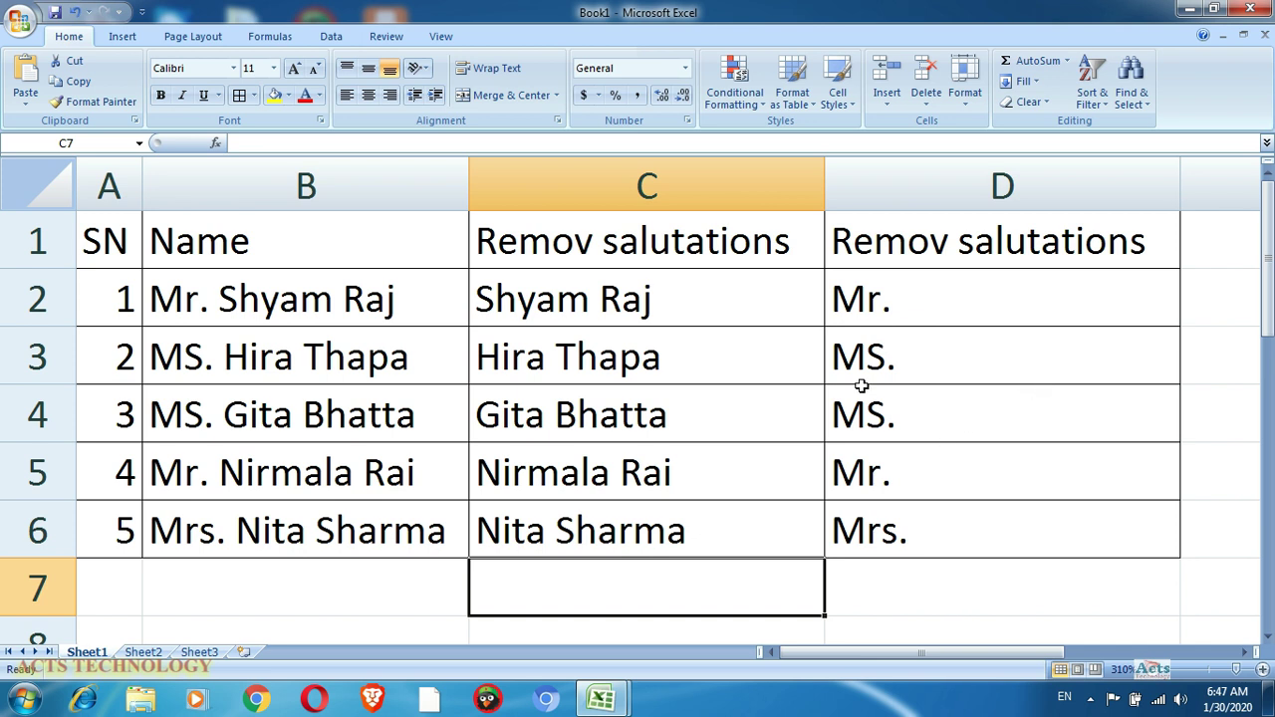
pyautogui.click(904, 306)
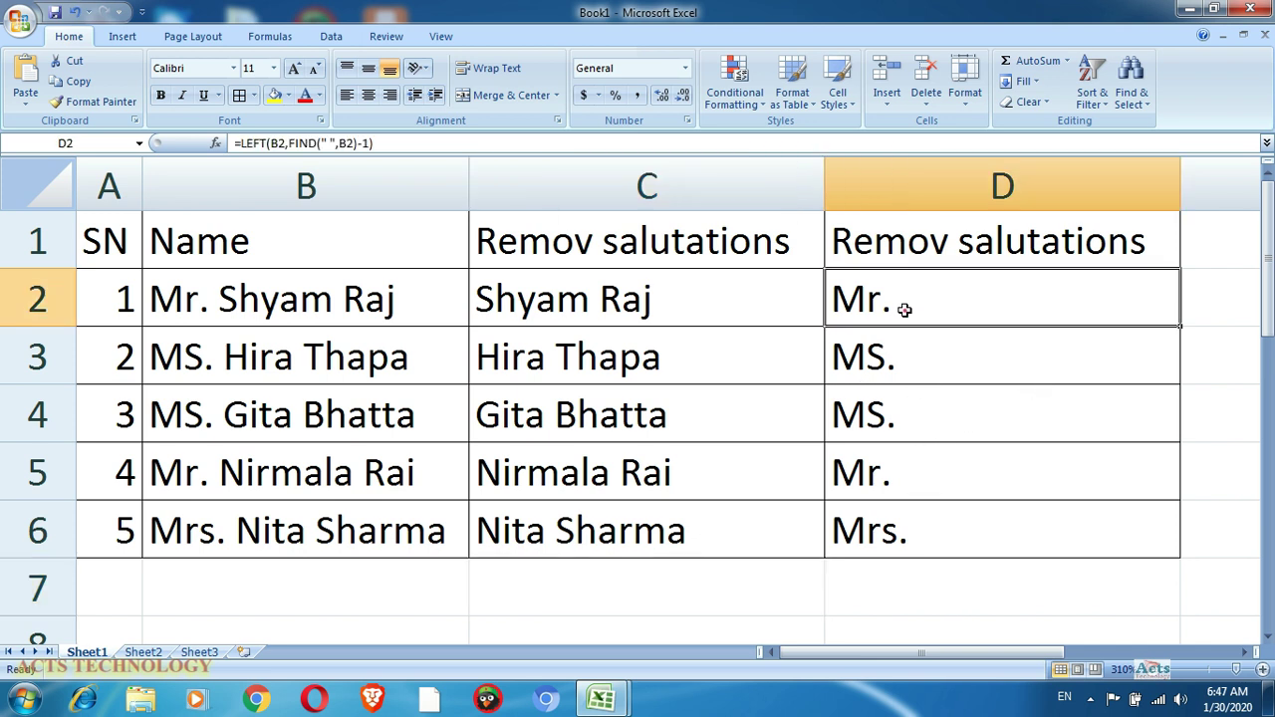
pyautogui.click(723, 290)
pyautogui.click(723, 290)
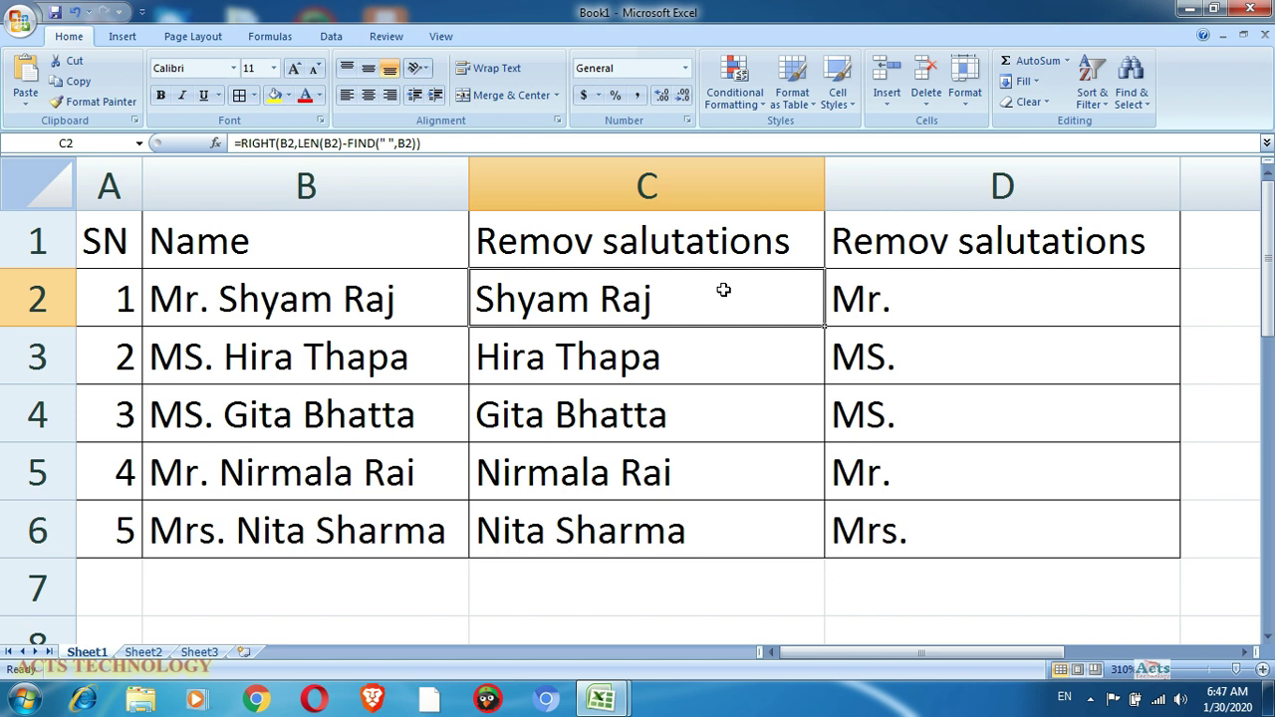
pyautogui.click(698, 358)
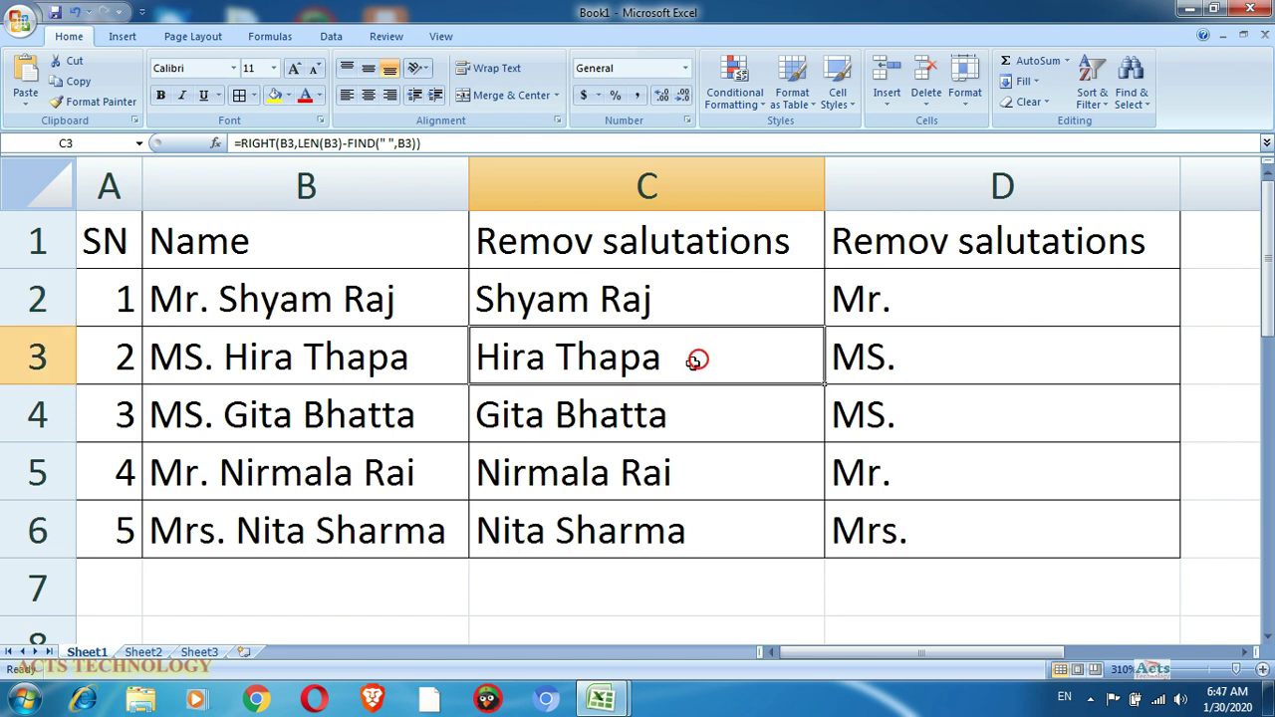